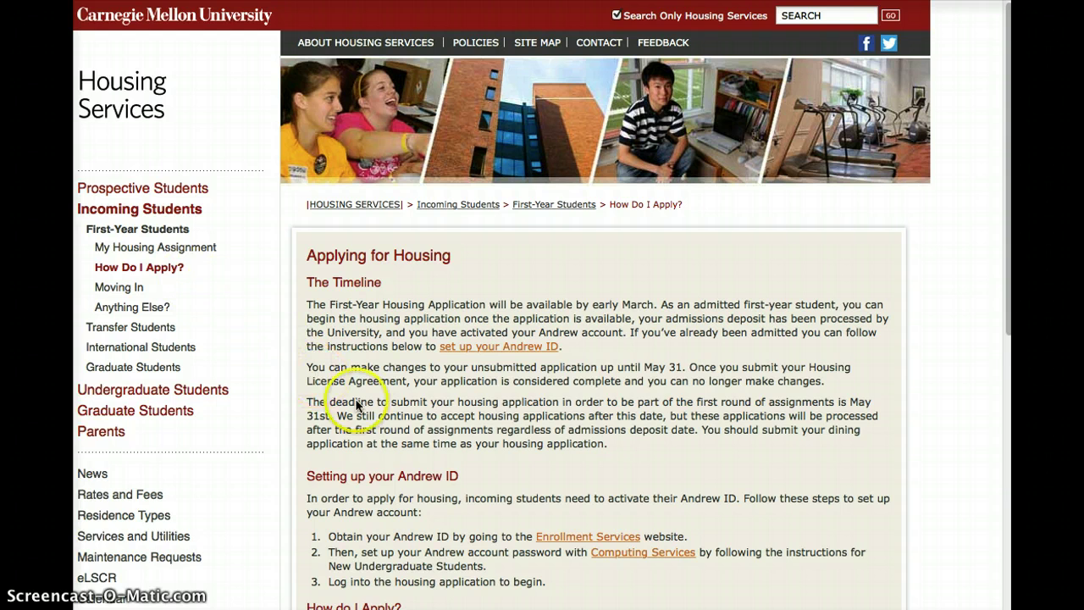
# Open the Housing portal from the housing application instructions and log in with the Andrew ID and account password.
pyautogui.scroll(-3, 410, 437)
pyautogui.scroll(-8, 457, 436)
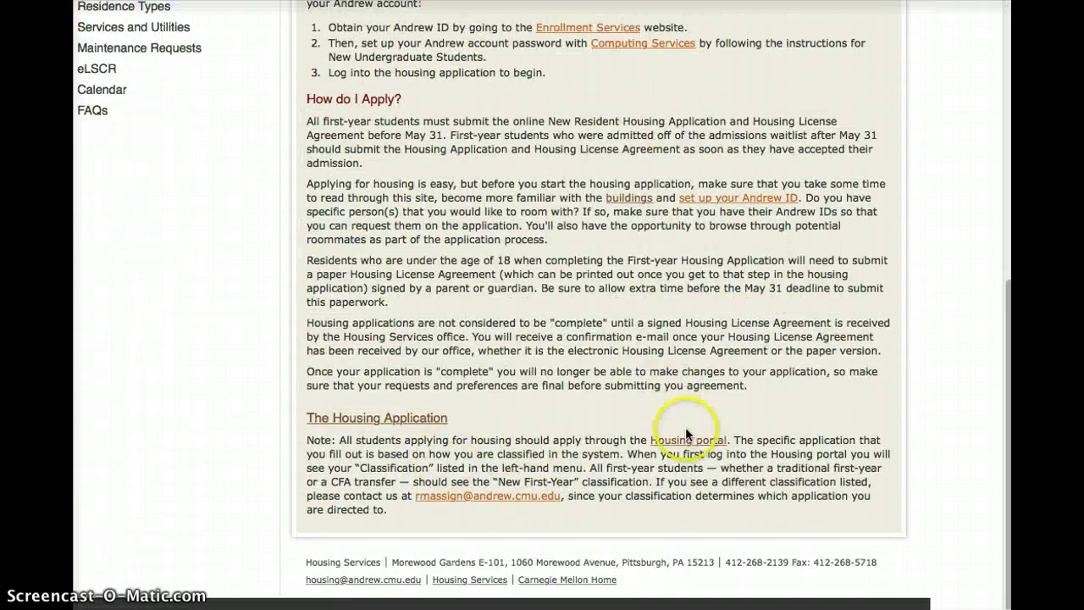
pyautogui.click(685, 440)
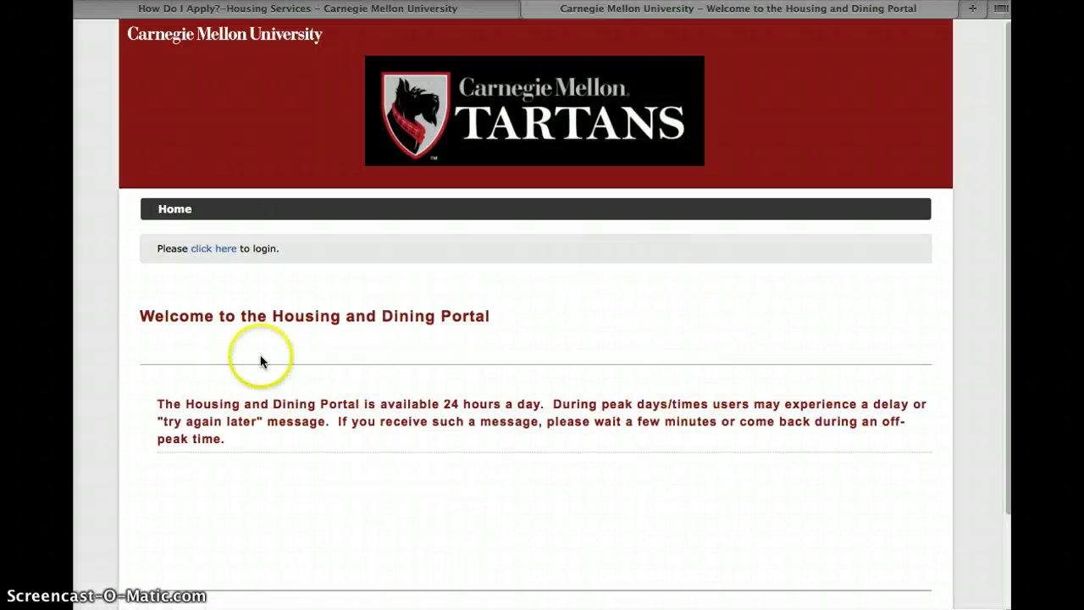
pyautogui.click(213, 248)
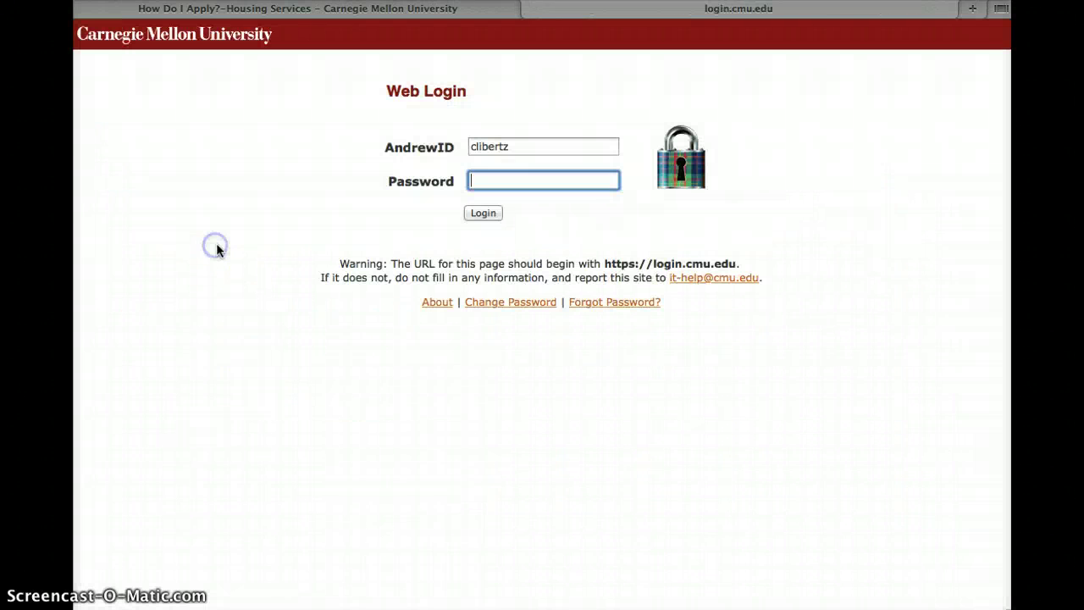
pyautogui.click(491, 216)
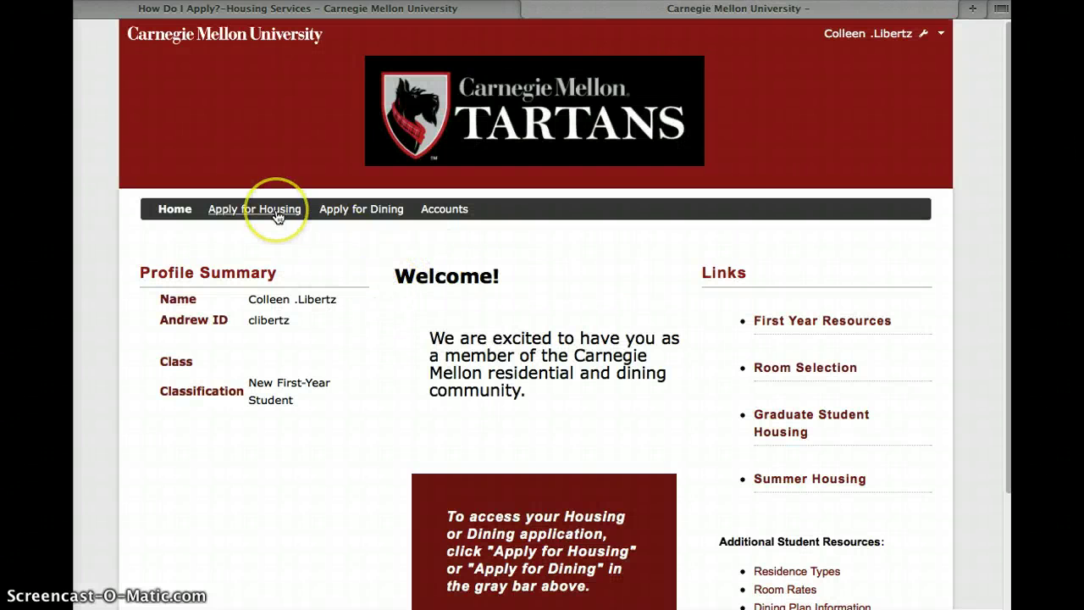
# Start a housing application for the Academic Year 2015-2016 term.
pyautogui.click(277, 216)
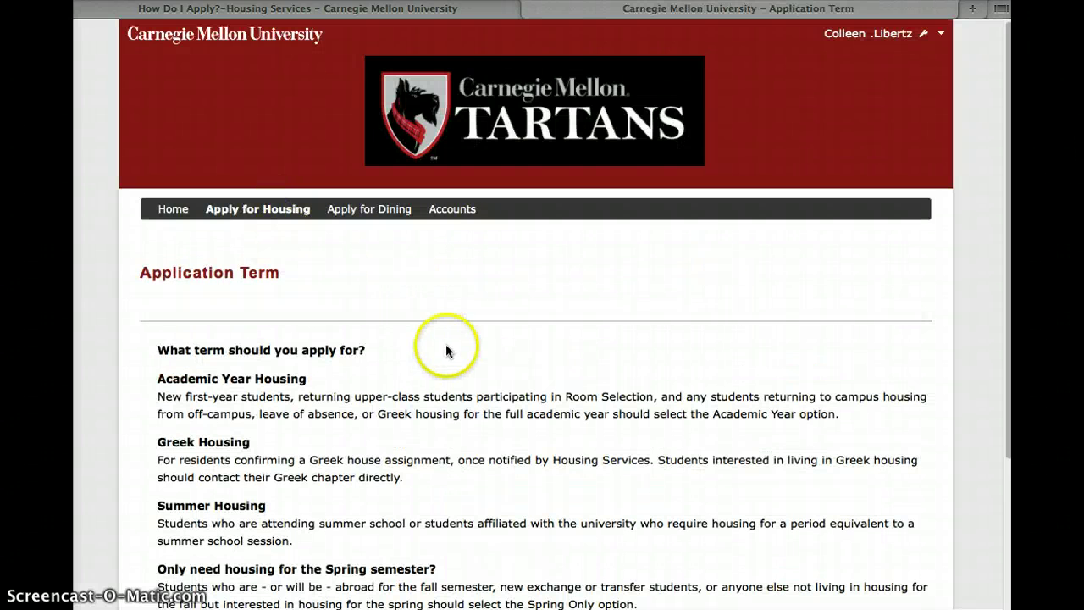
pyautogui.scroll(-5, 441, 364)
pyautogui.click(163, 463)
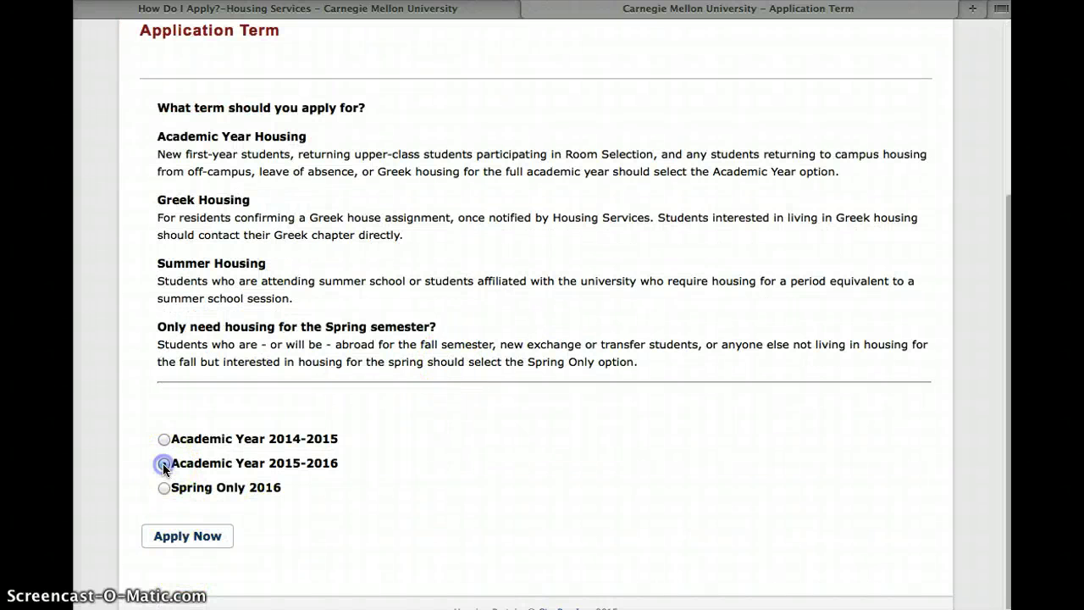
pyautogui.click(182, 537)
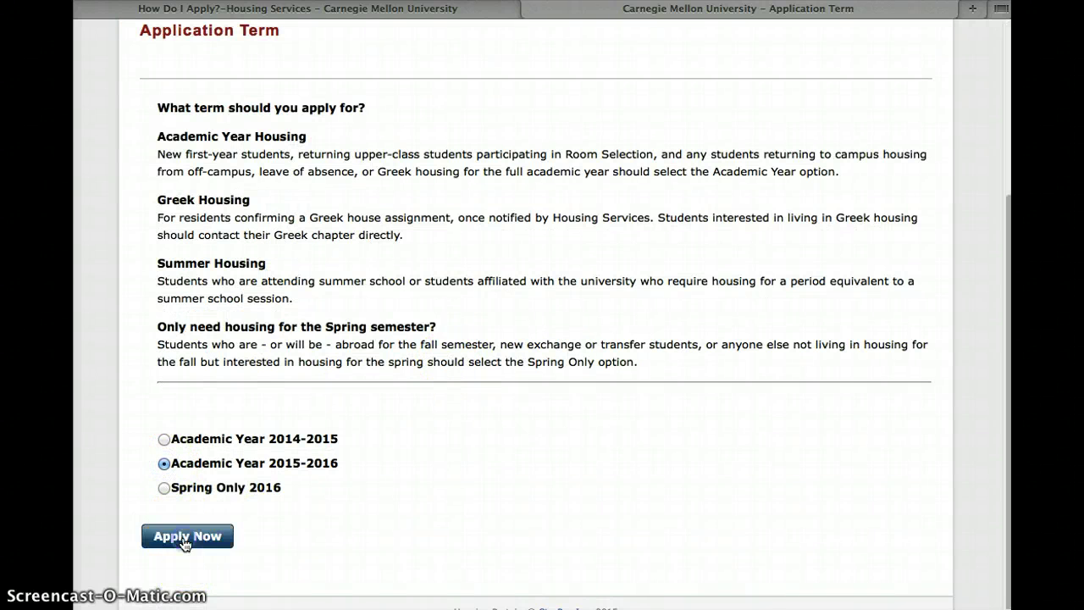
# Read through the Welcome page's first-year student information and deadlines, and continue to the Personal Information step.
pyautogui.scroll(-4, 605, 407)
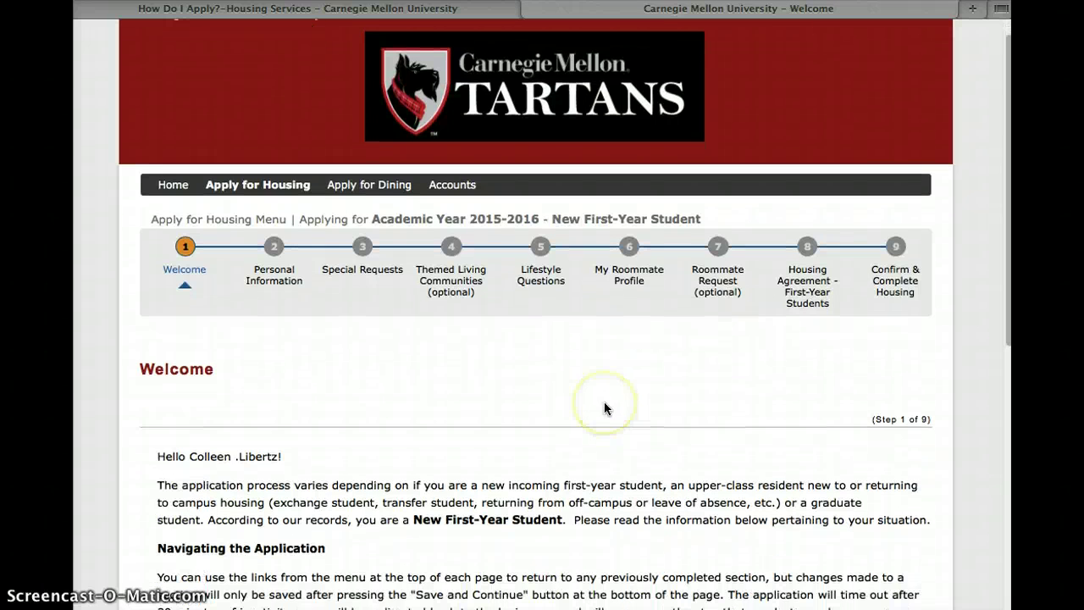
pyautogui.scroll(-1, 604, 408)
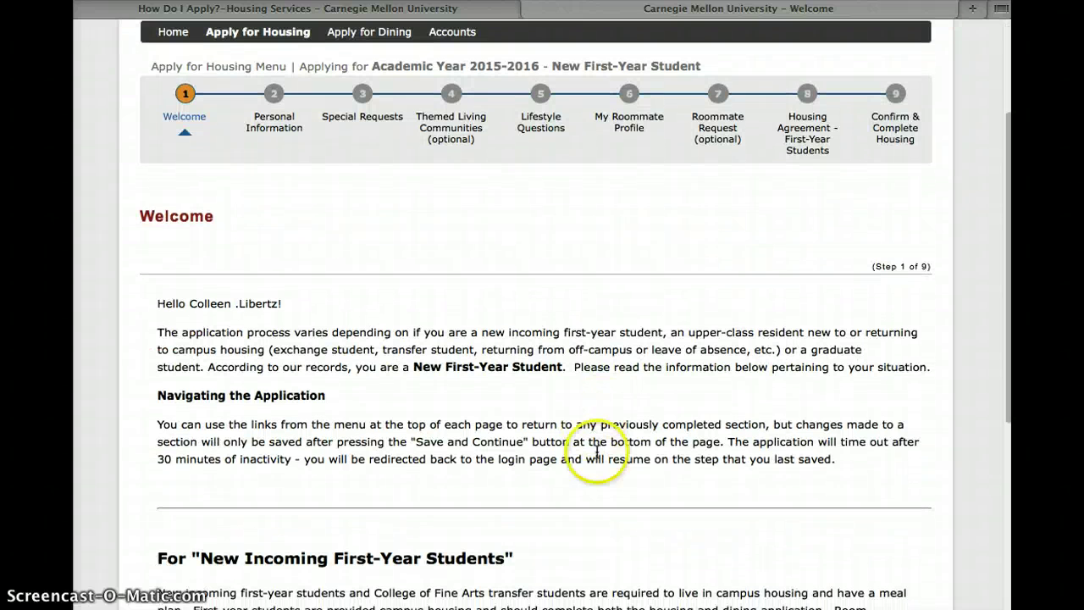
pyautogui.scroll(-1, 619, 524)
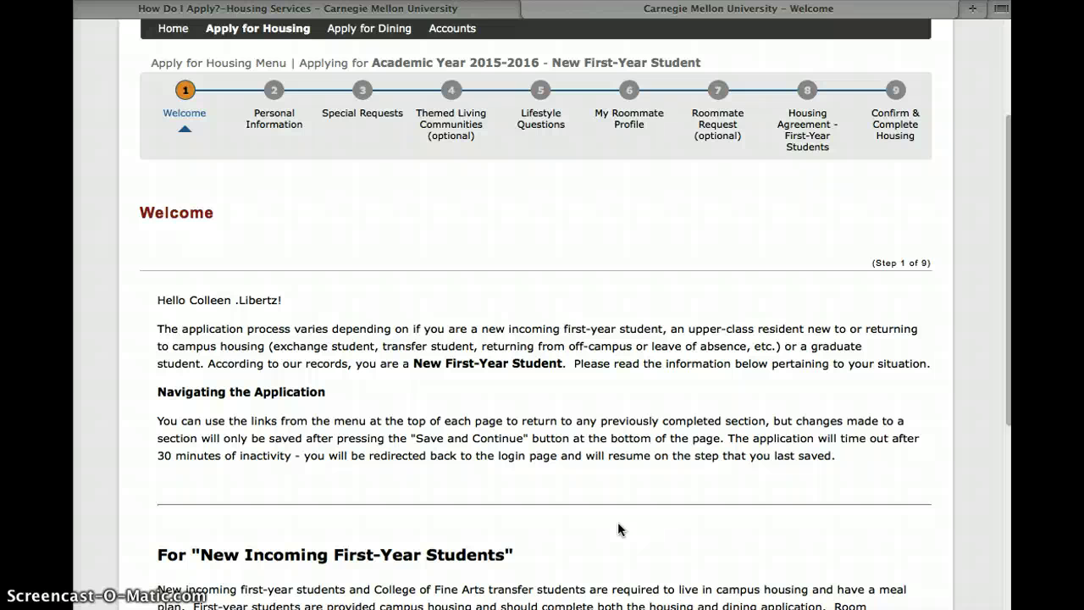
pyautogui.scroll(-5, 618, 525)
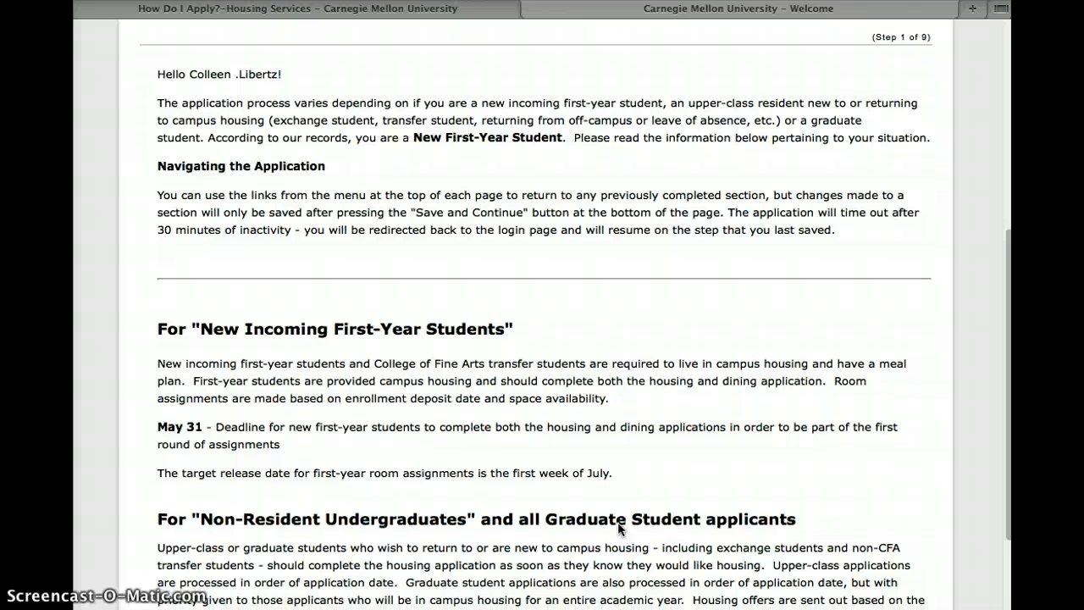
pyautogui.scroll(-4, 618, 527)
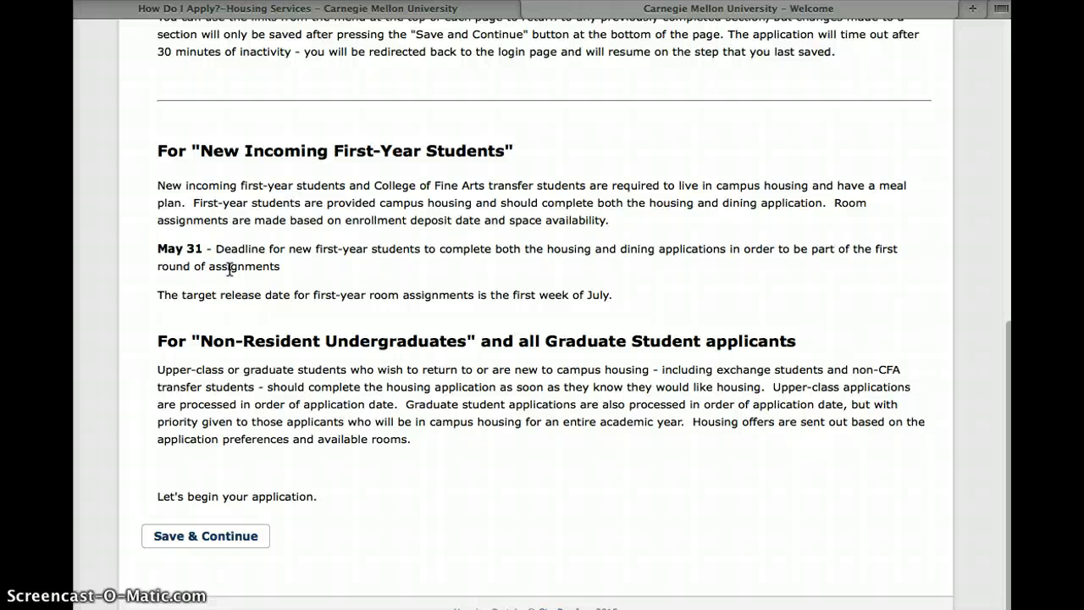
pyautogui.click(201, 539)
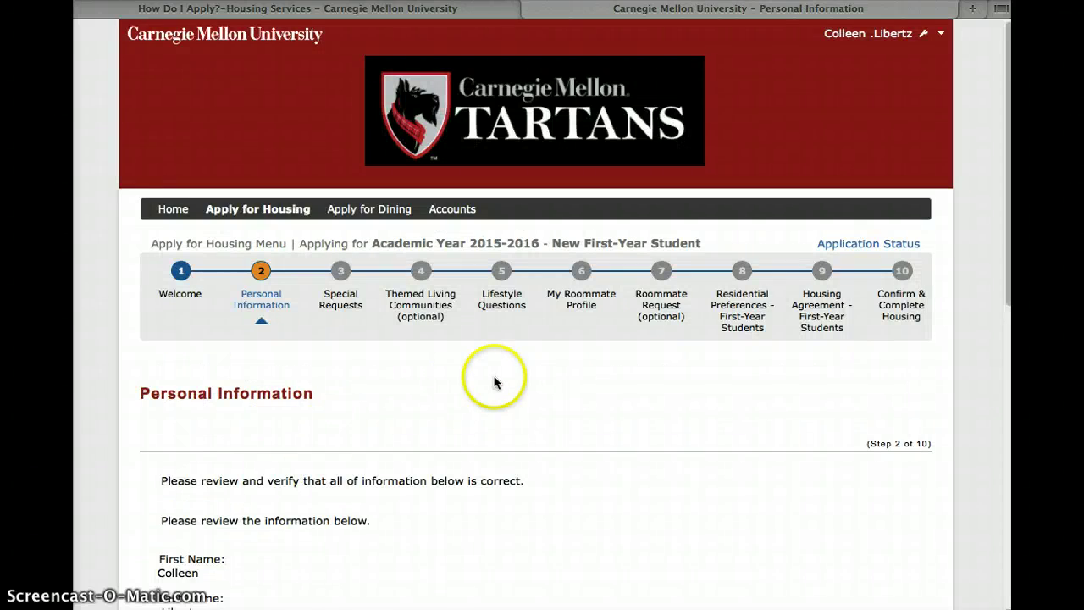
# Review the personal information and contact details, and save them to continue to Special Requests.
pyautogui.scroll(-3, 585, 393)
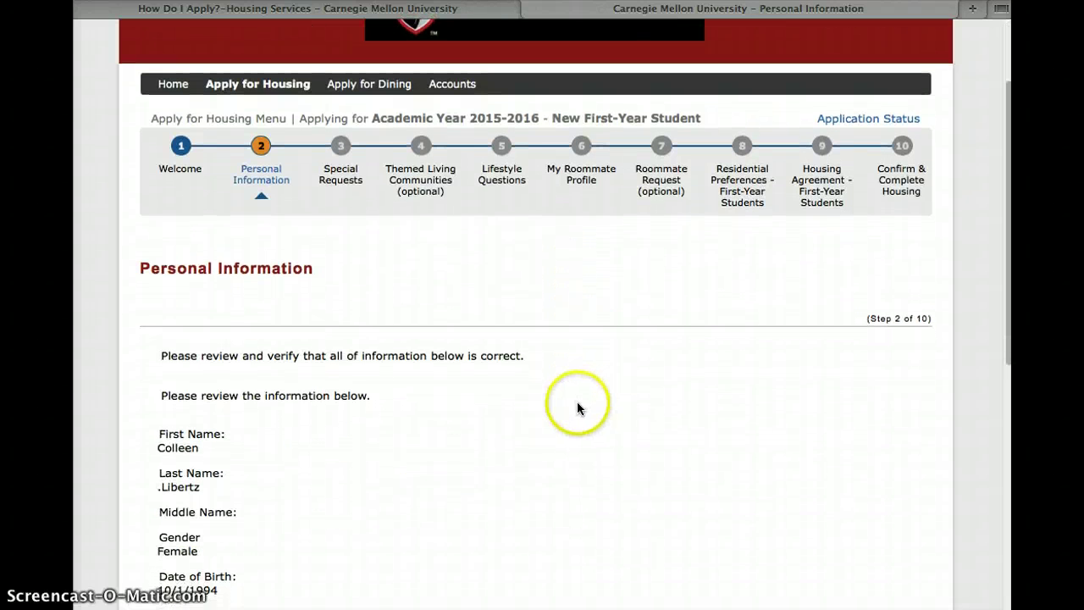
pyautogui.scroll(-1, 577, 404)
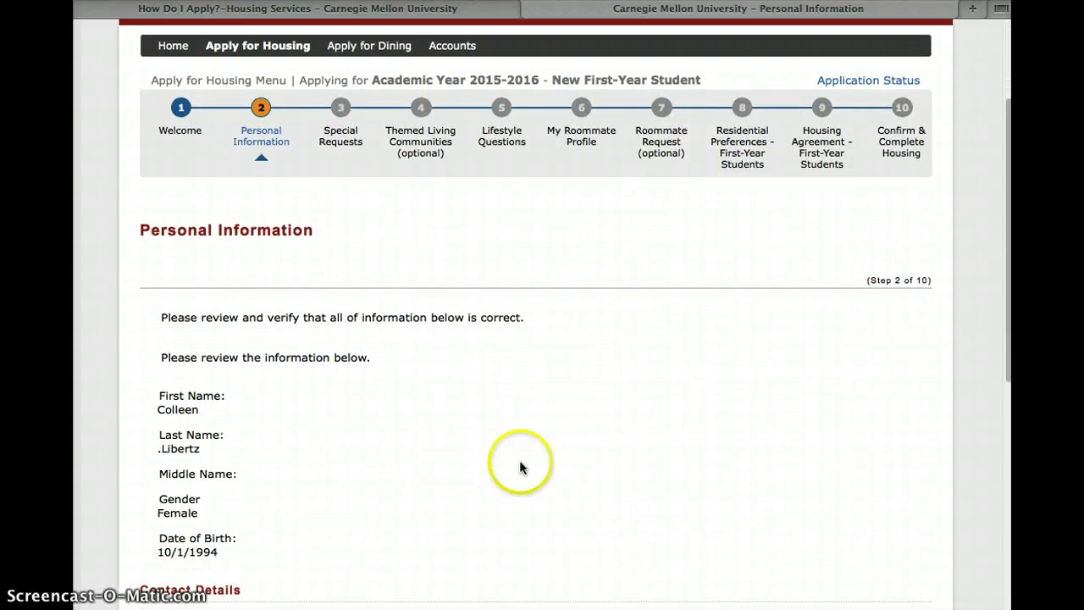
pyautogui.click(427, 535)
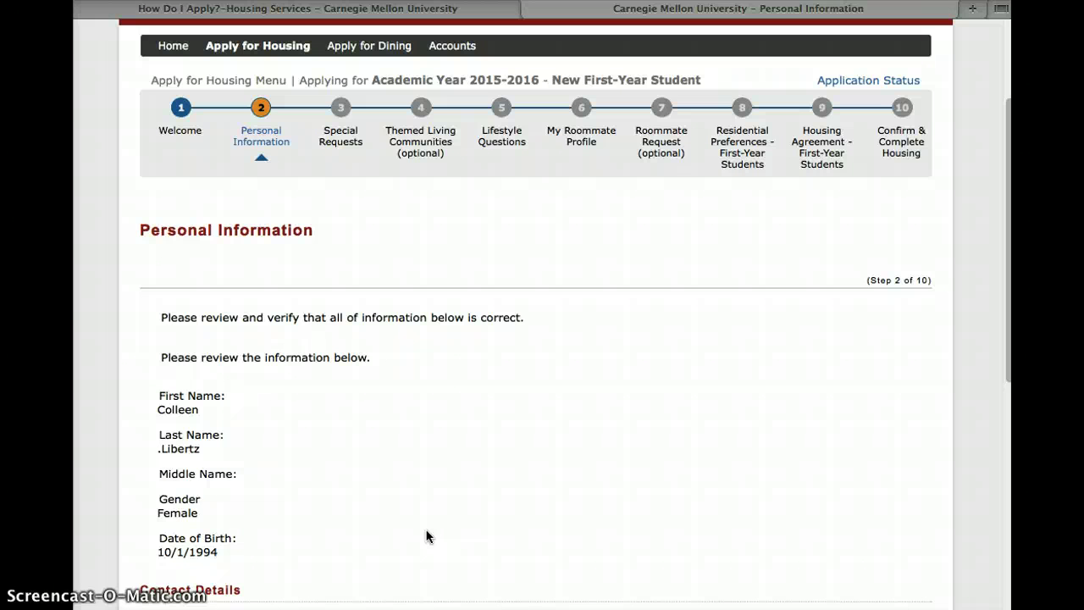
pyautogui.scroll(-3, 427, 535)
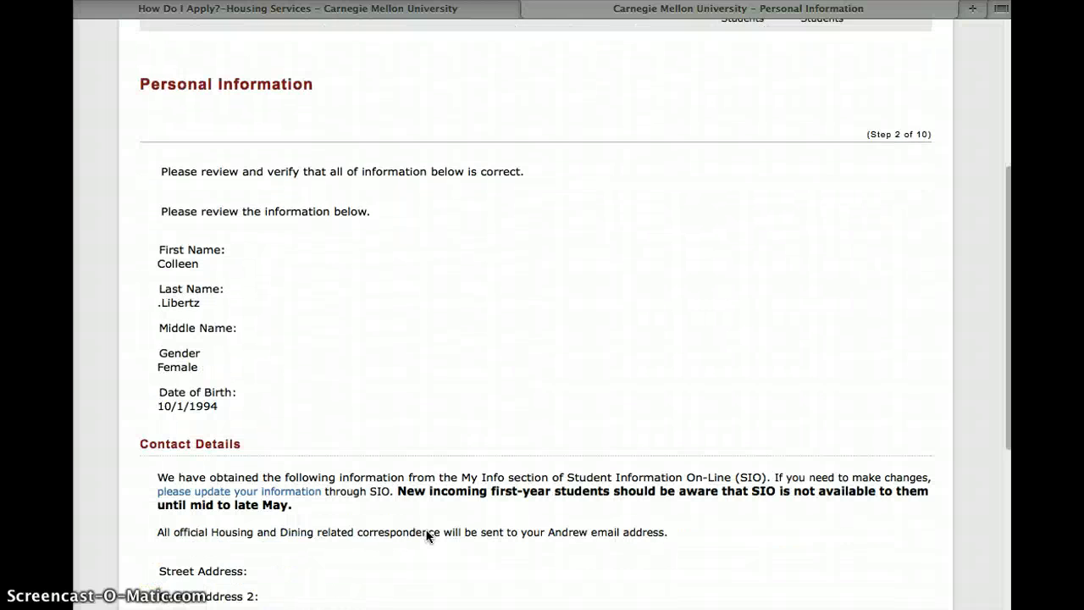
pyautogui.scroll(-1, 428, 535)
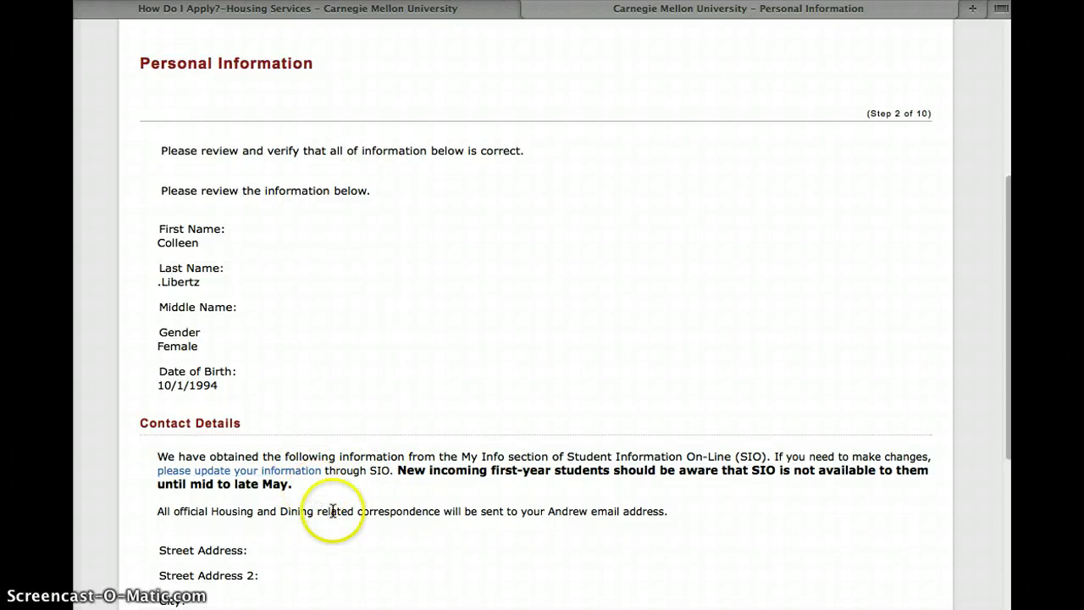
pyautogui.scroll(-5, 333, 511)
pyautogui.click(238, 546)
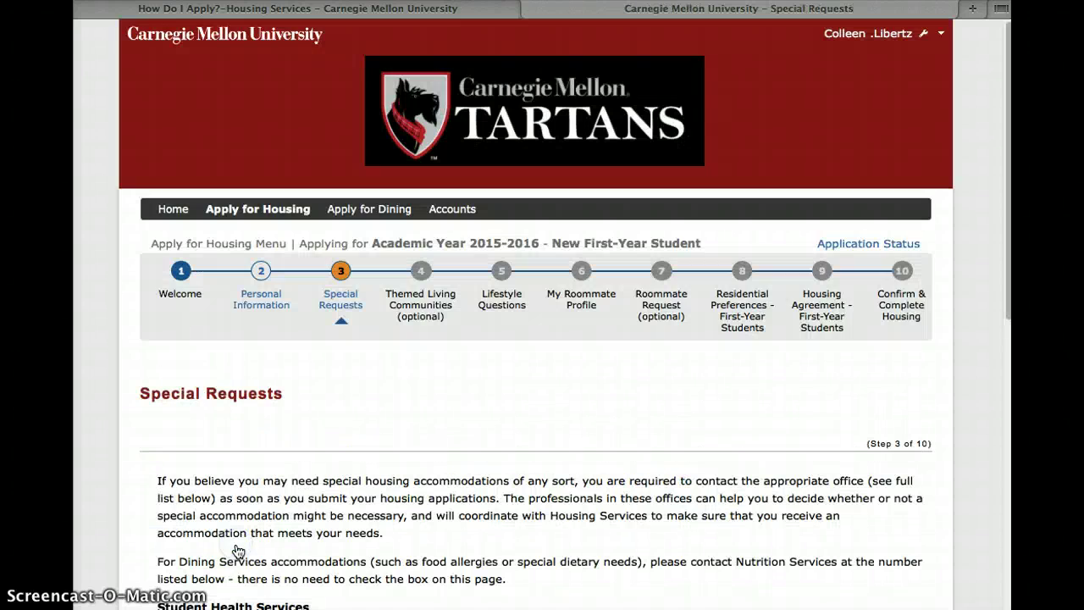
# Review the special housing accommodation guidance, mark the intent to apply for special accommodations, and save the Special Requests step.
pyautogui.scroll(-5, 648, 411)
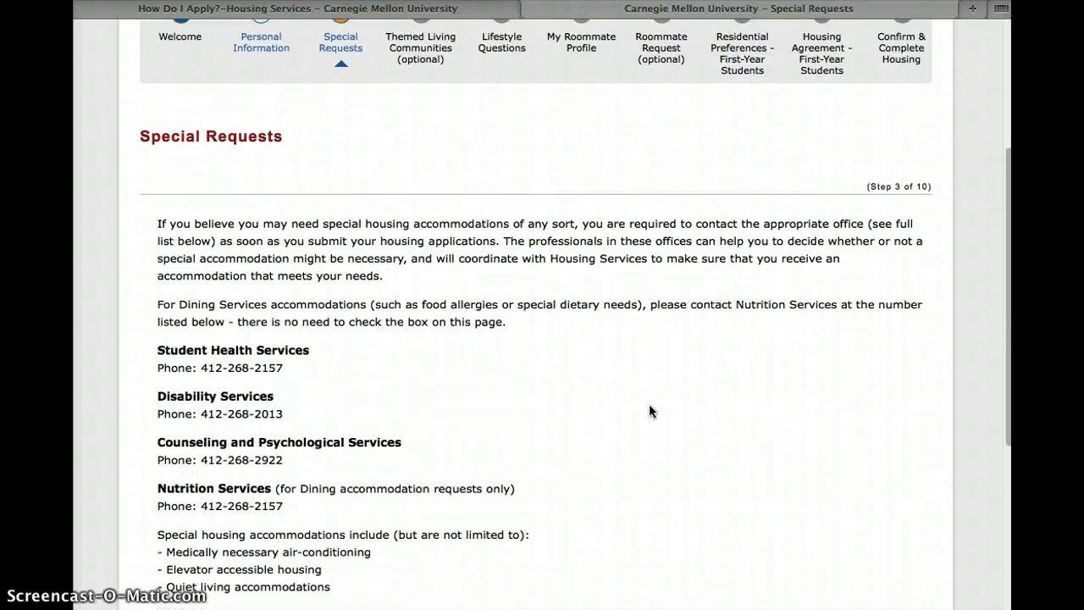
pyautogui.scroll(-2, 649, 406)
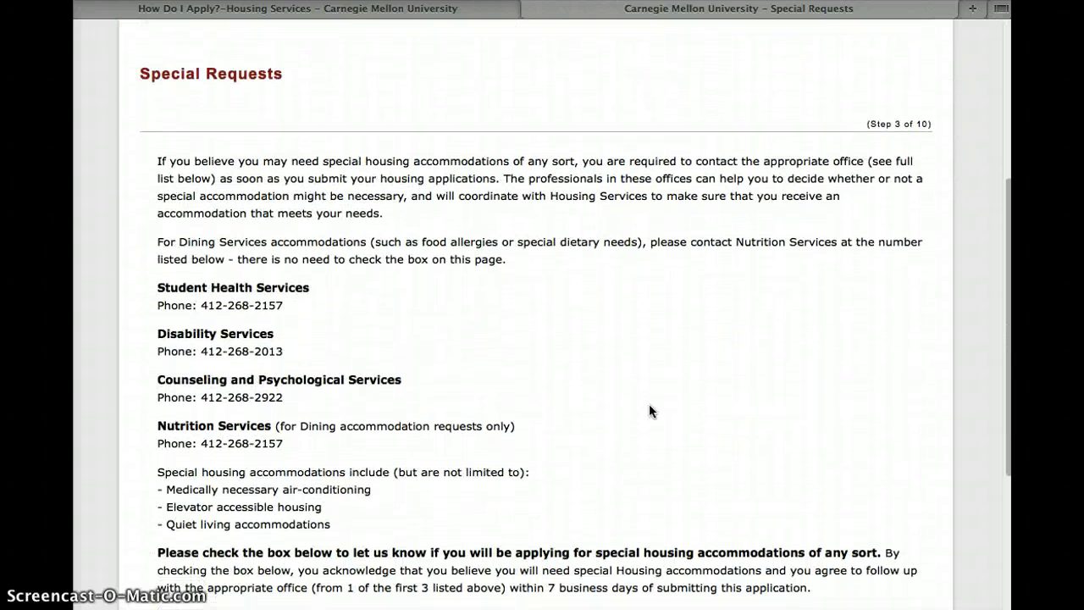
pyautogui.scroll(-1, 648, 411)
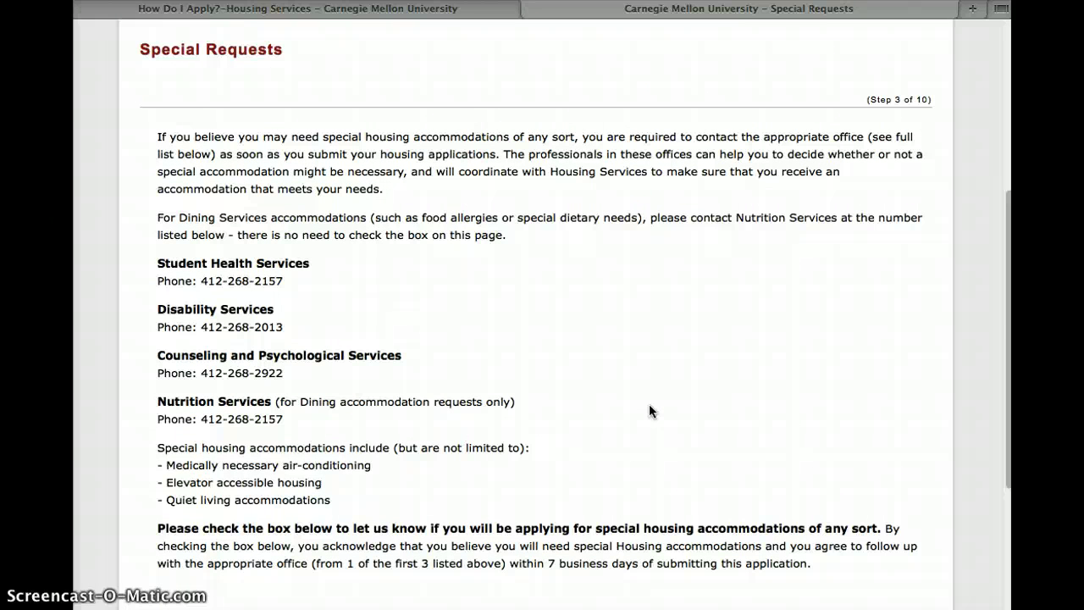
pyautogui.scroll(-6, 648, 404)
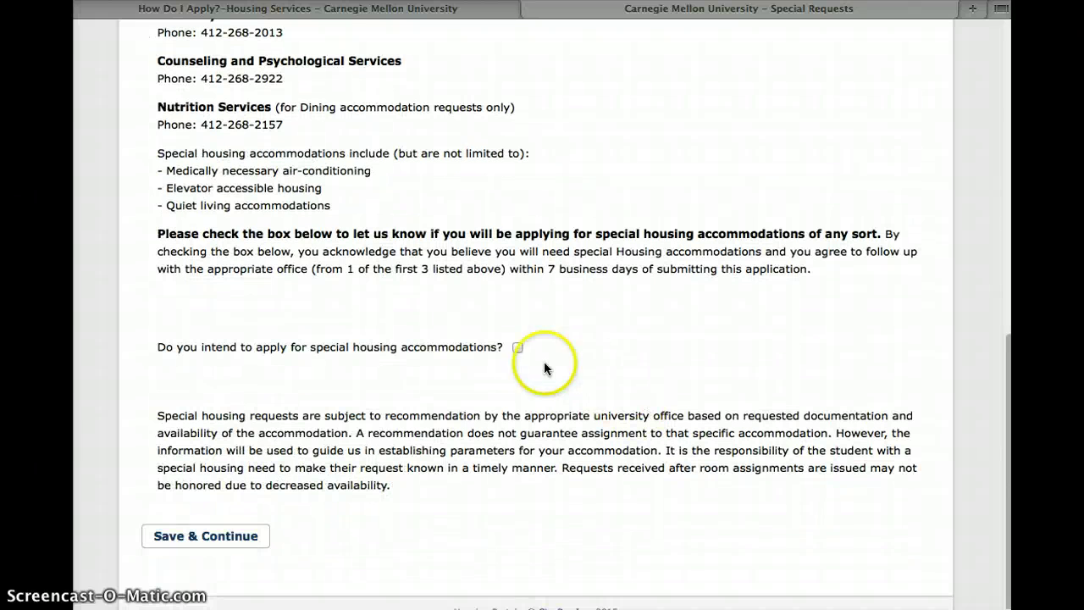
pyautogui.click(517, 348)
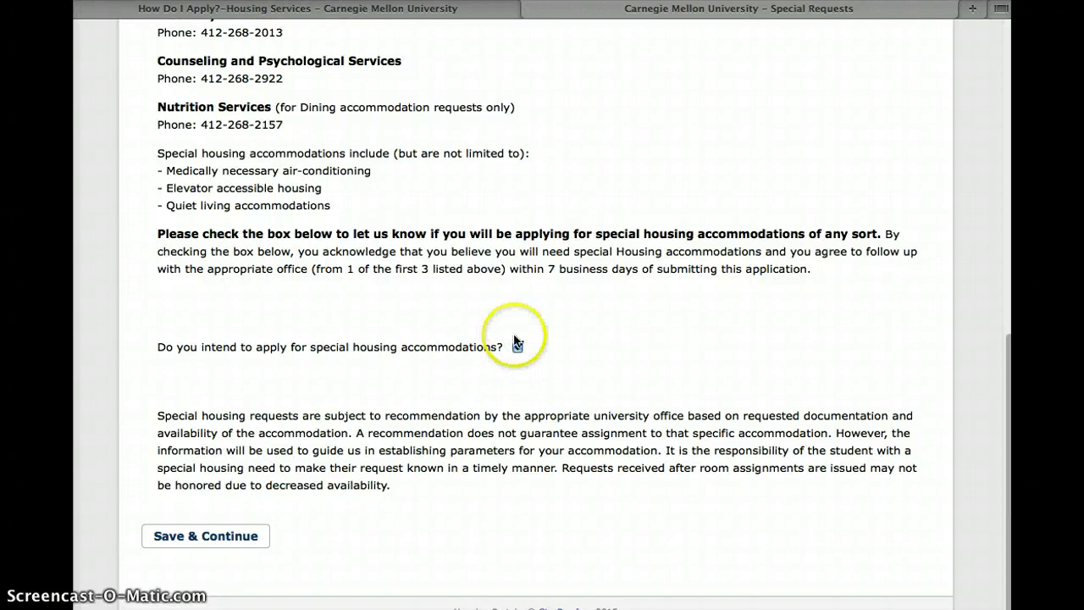
pyautogui.scroll(4, 470, 290)
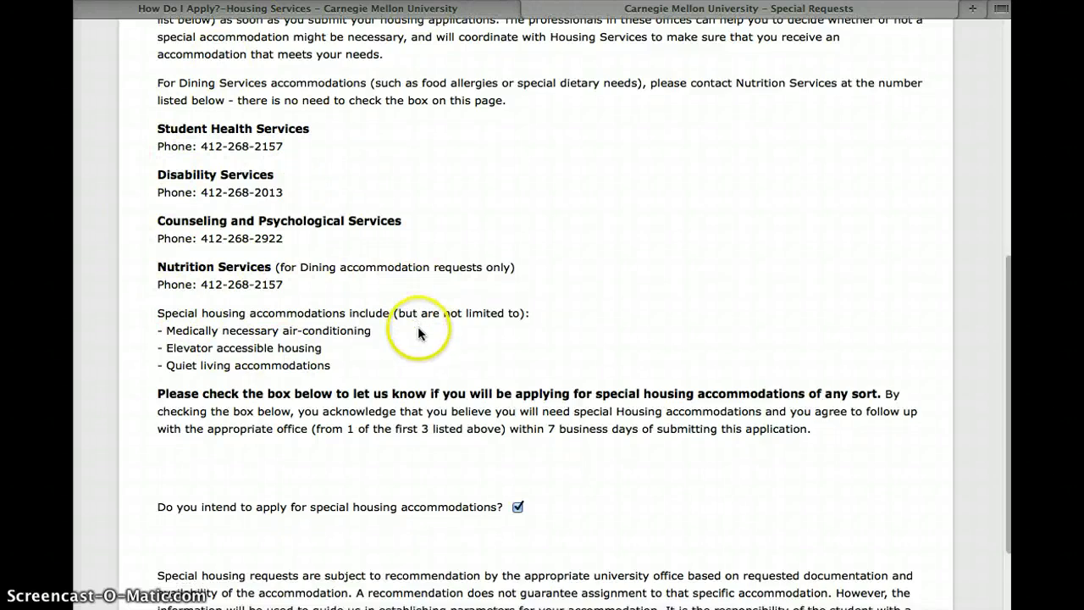
pyautogui.scroll(-4, 423, 331)
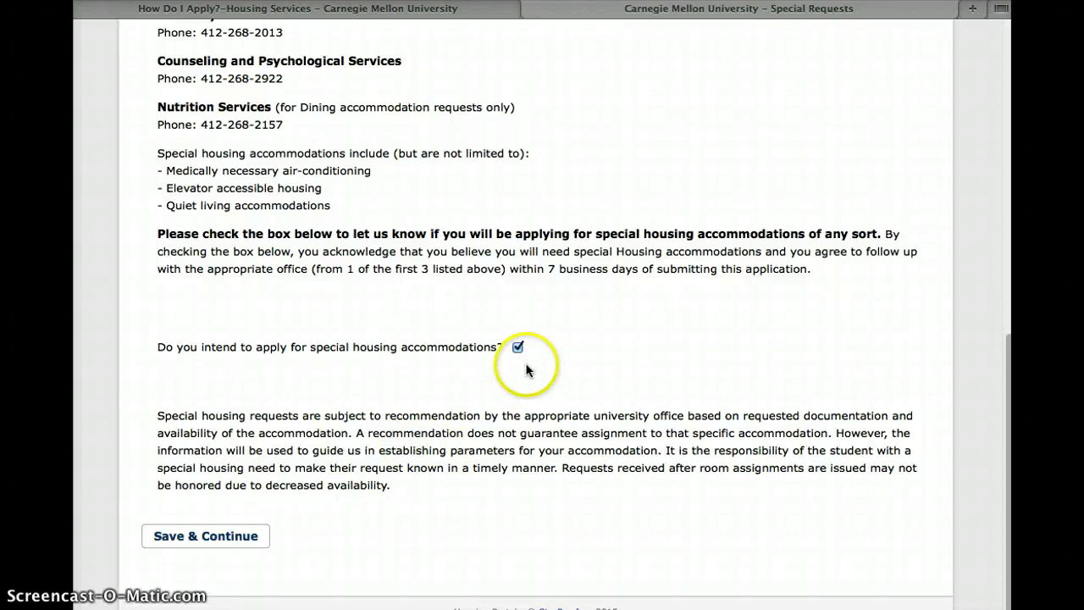
pyautogui.click(252, 536)
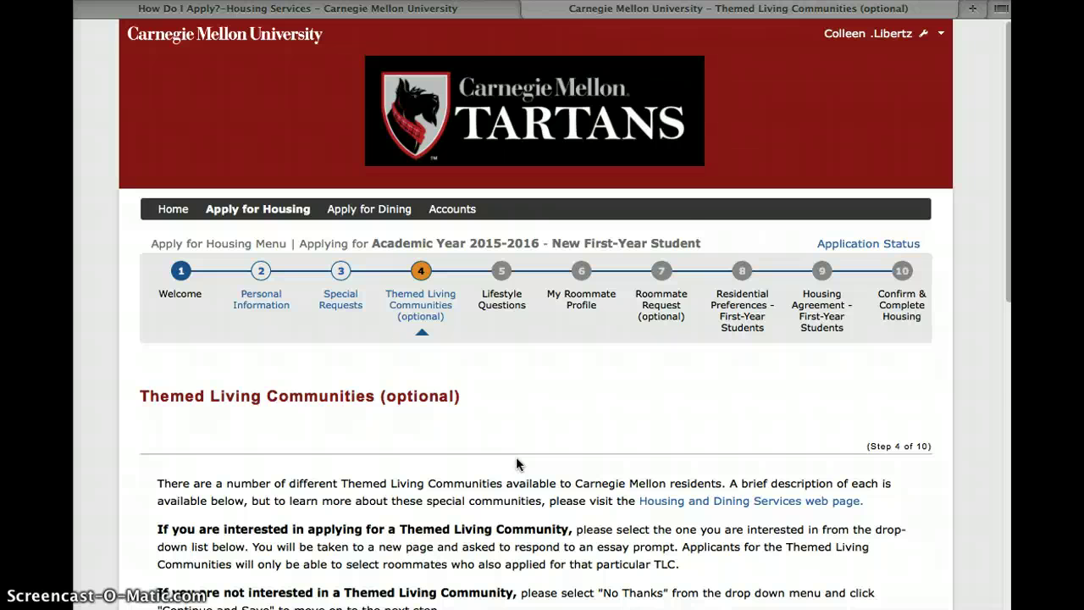
# Review the Themed Living Communities descriptions, choose No Thanks as the community, and save to continue to Lifestyle Questions.
pyautogui.scroll(-5, 592, 406)
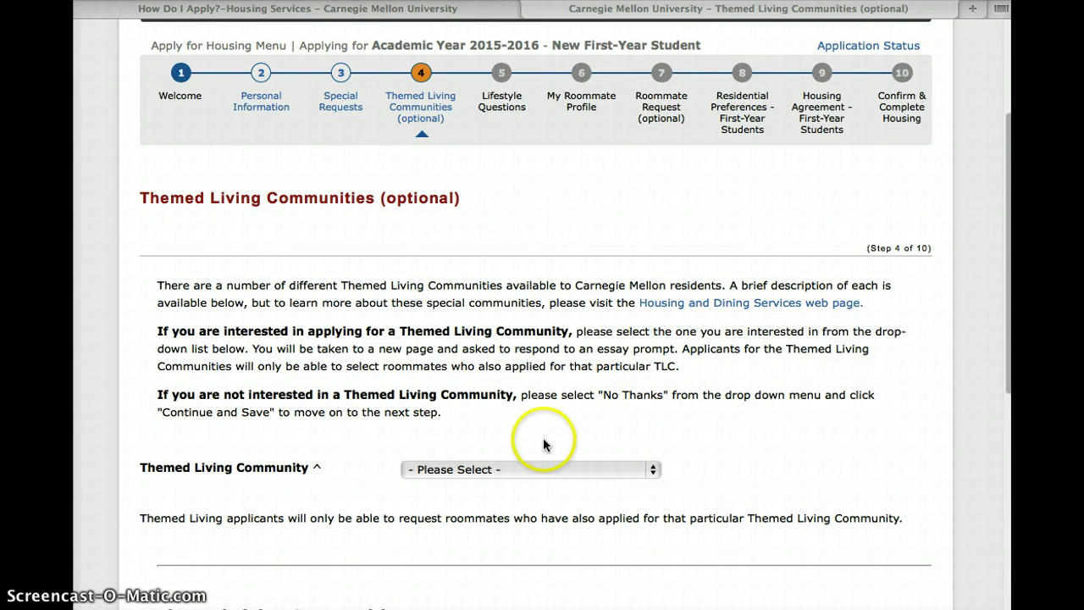
pyautogui.scroll(-1, 532, 433)
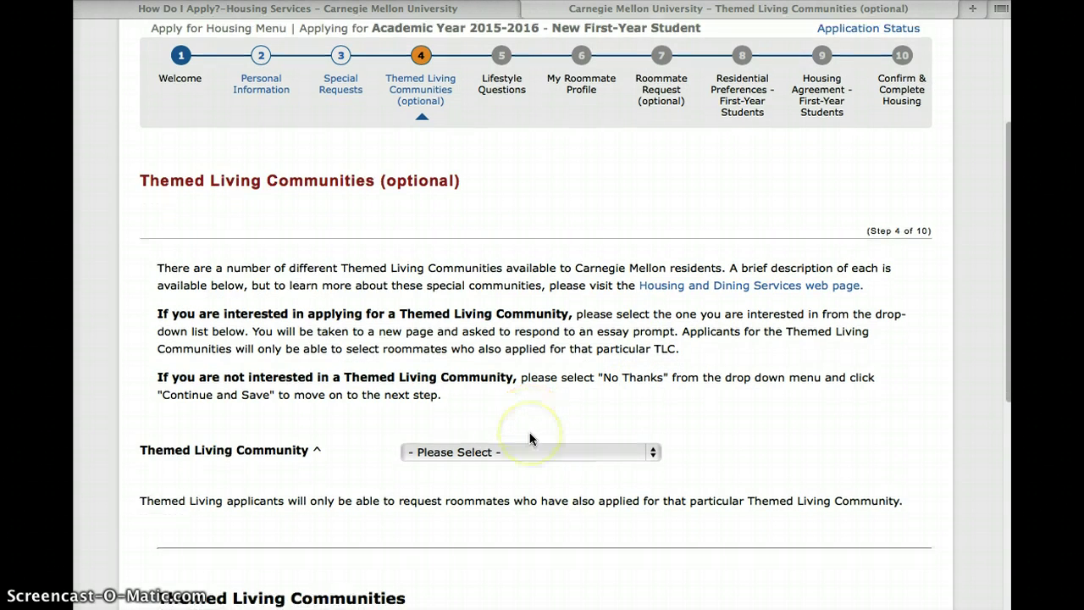
pyautogui.scroll(-3, 530, 438)
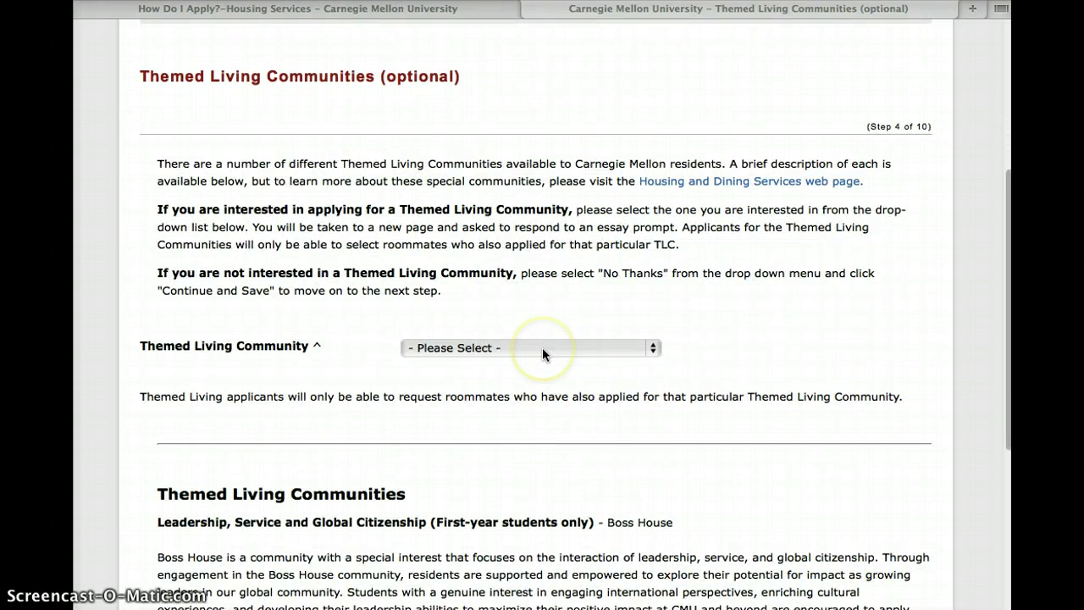
pyautogui.scroll(-8, 540, 355)
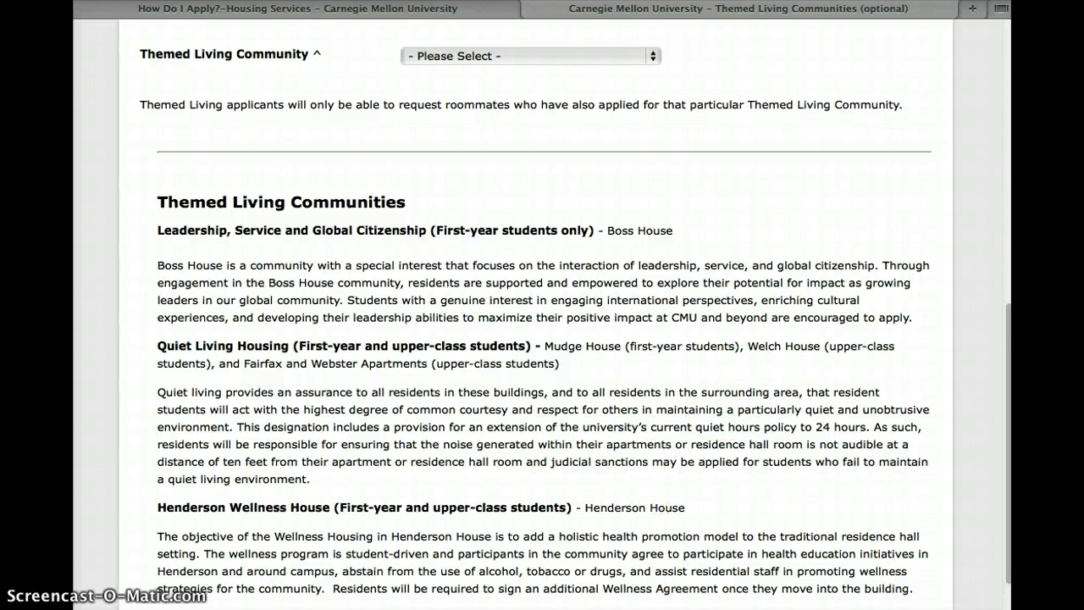
pyautogui.click(653, 57)
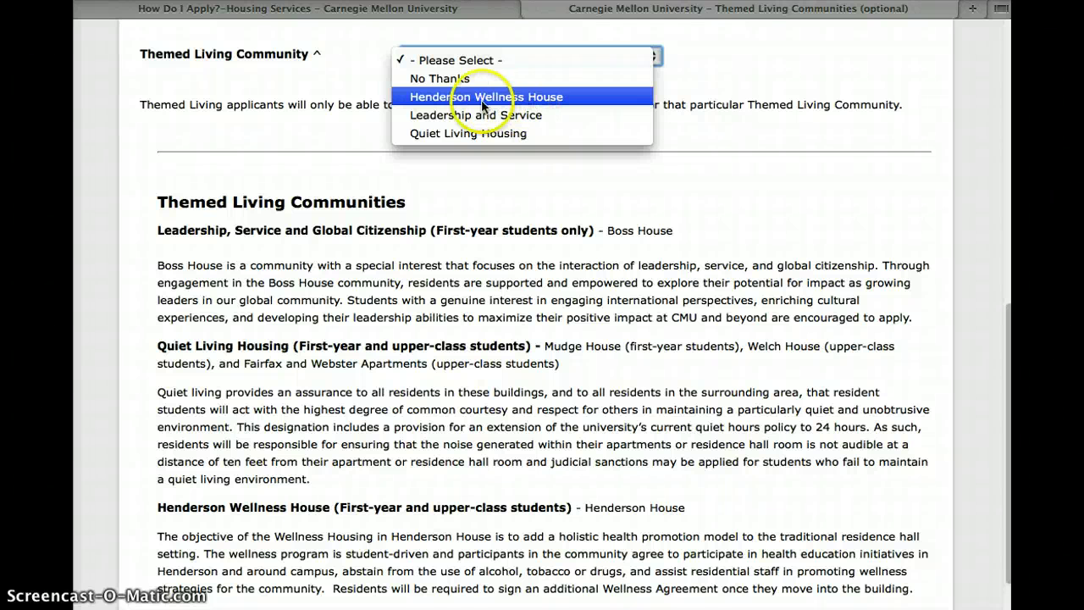
pyautogui.click(458, 78)
pyautogui.scroll(-3, 321, 474)
pyautogui.click(220, 543)
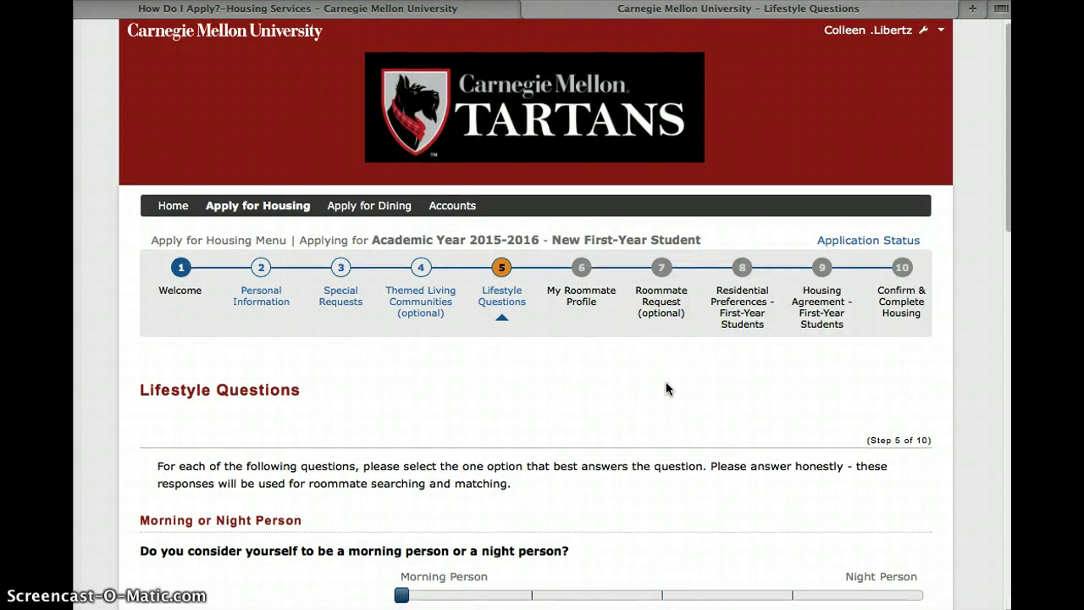
# Set the morning or night person answer to one notch short of Night Person in the Lifestyle Questions.
pyautogui.scroll(-3, 666, 388)
pyautogui.scroll(-5, 666, 388)
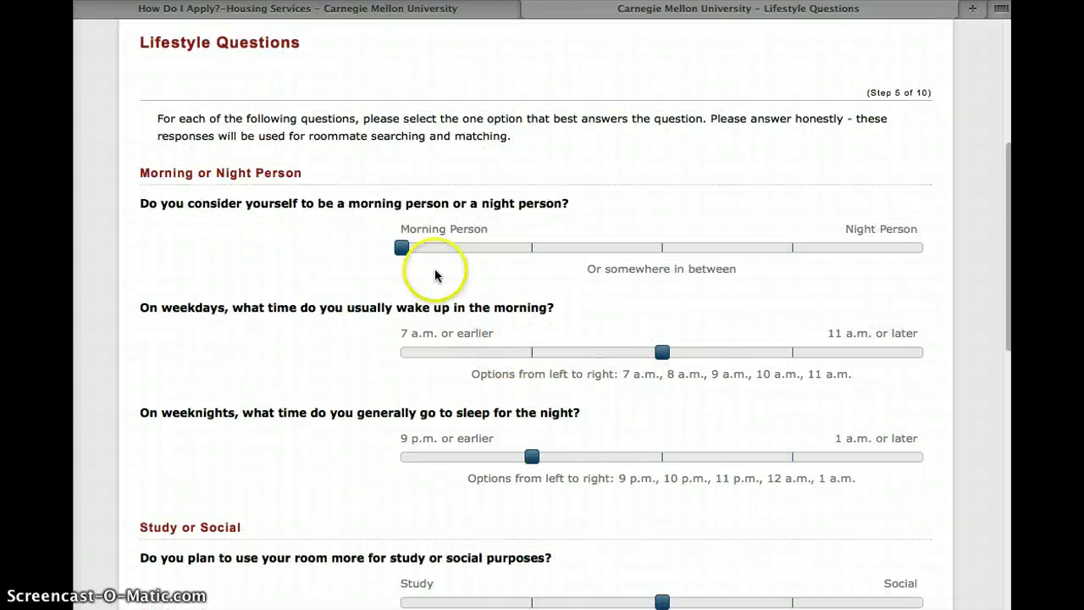
pyautogui.click(406, 246)
pyautogui.moveTo(406, 246); pyautogui.dragTo(781, 242)
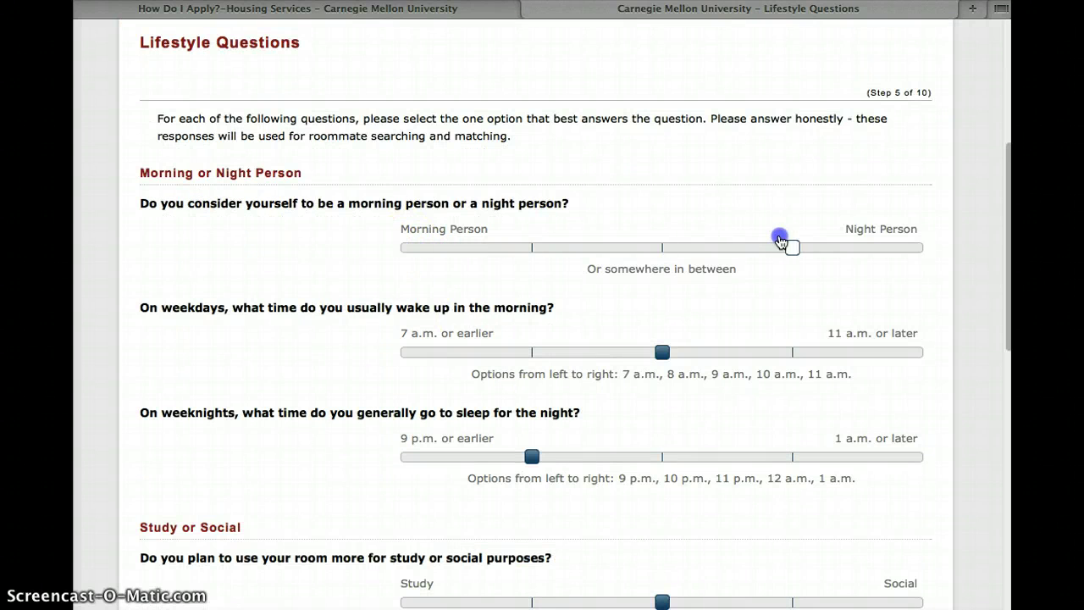
# Set the weekday wake-up time to 10 a.m. and the weeknight sleep time to 11 p.m.
pyautogui.moveTo(662, 352); pyautogui.dragTo(764, 347)
pyautogui.scroll(-1, 666, 471)
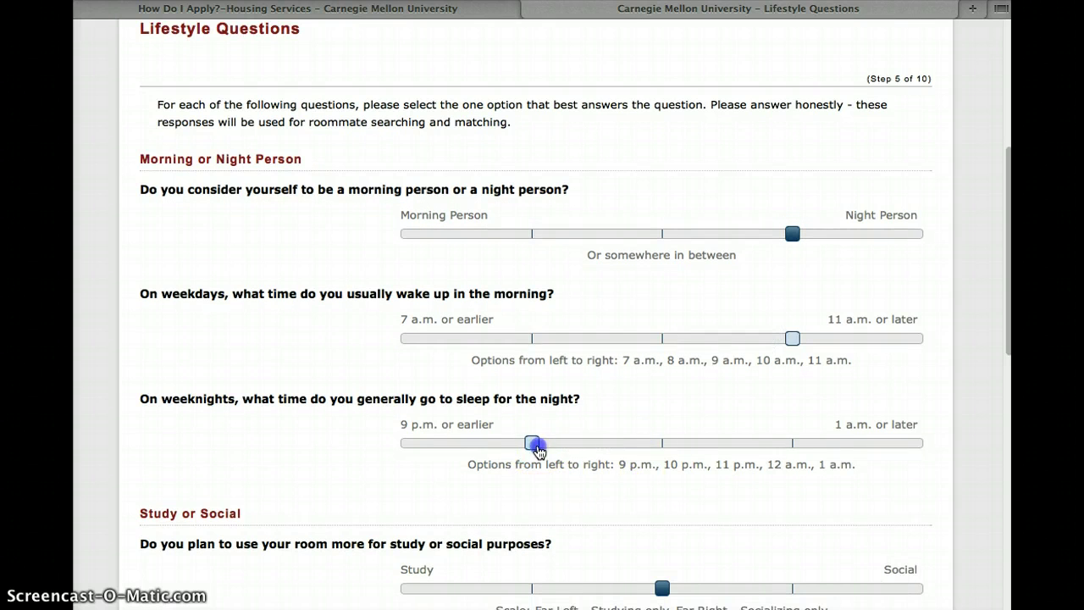
pyautogui.moveTo(534, 443); pyautogui.dragTo(661, 434)
# Review the remaining lifestyle answers, keep Yes for Winter Break housing, and save the Lifestyle Questions.
pyautogui.scroll(-10, 686, 479)
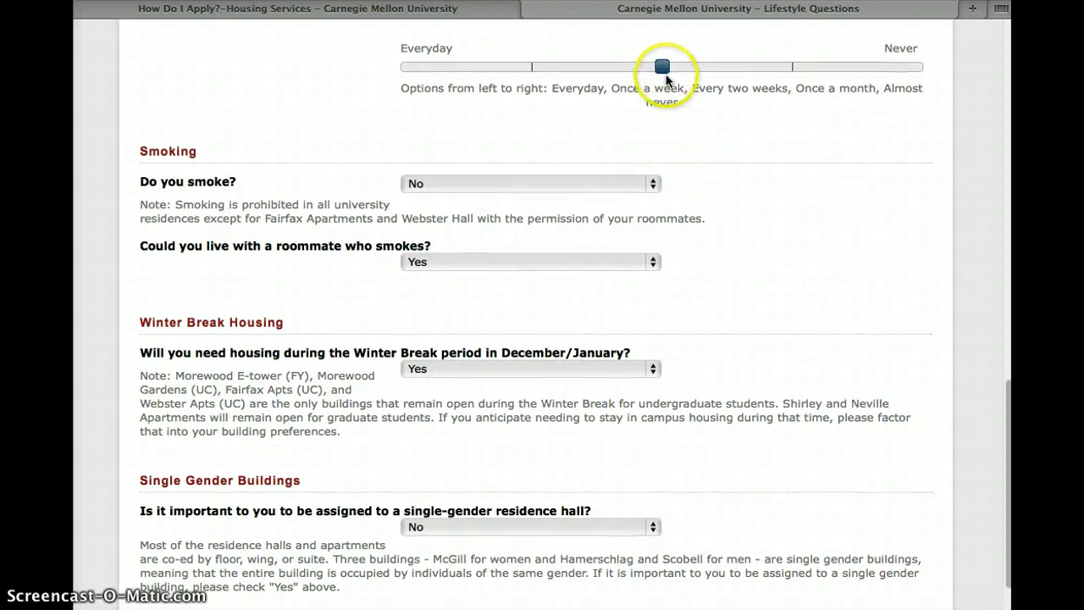
pyautogui.scroll(3, 666, 77)
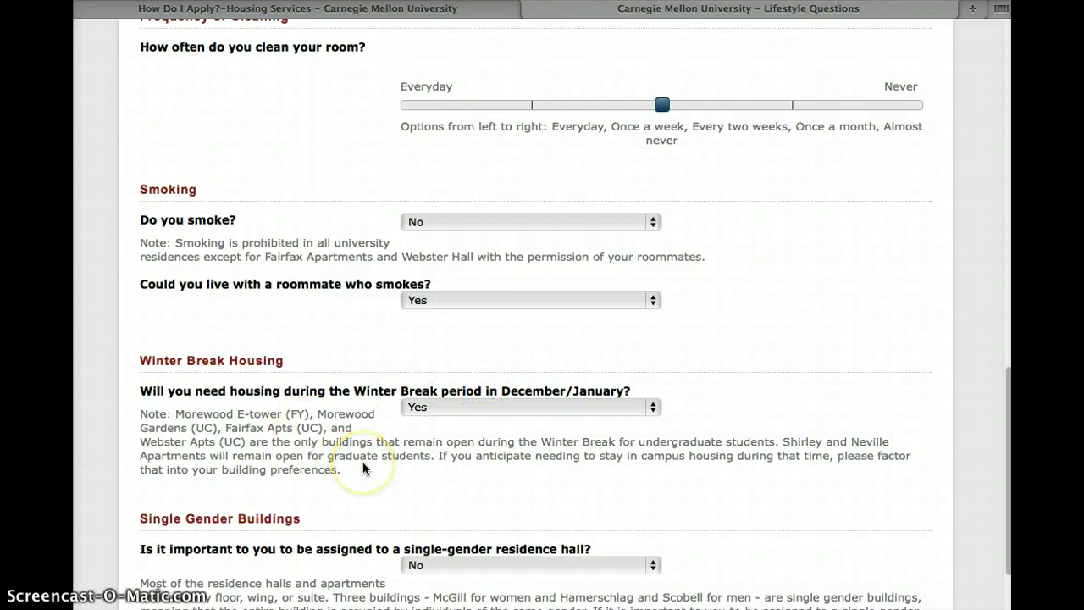
pyautogui.click(653, 407)
pyautogui.click(641, 413)
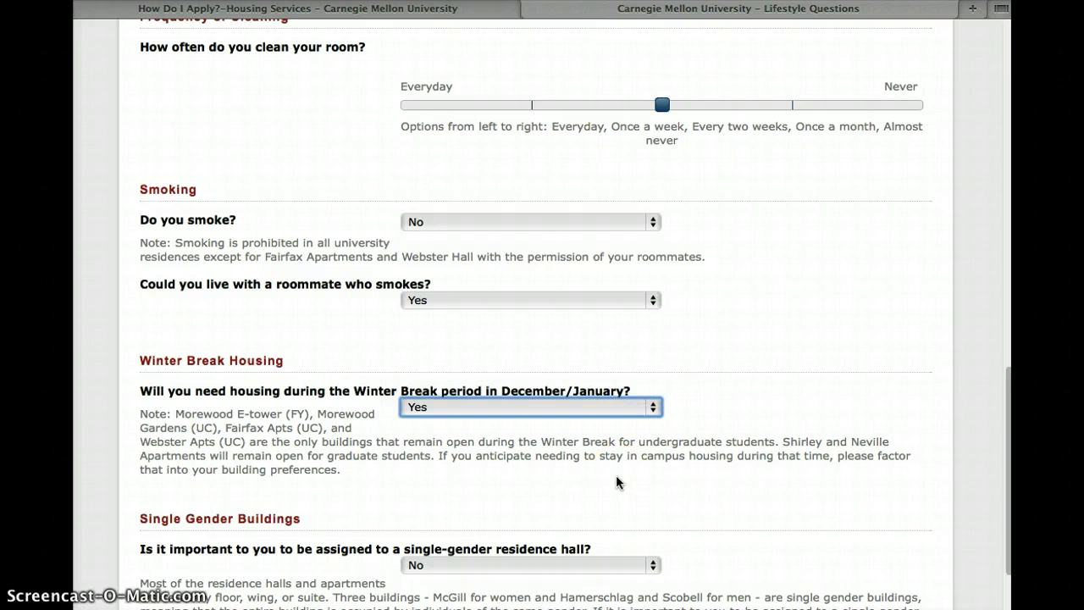
pyautogui.scroll(-5, 616, 478)
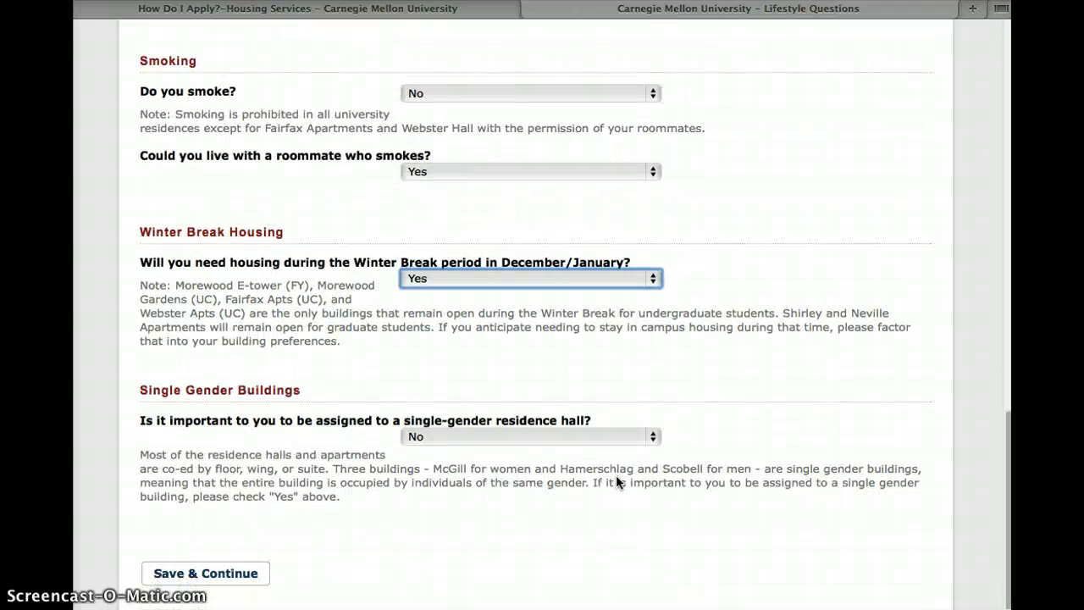
pyautogui.click(235, 541)
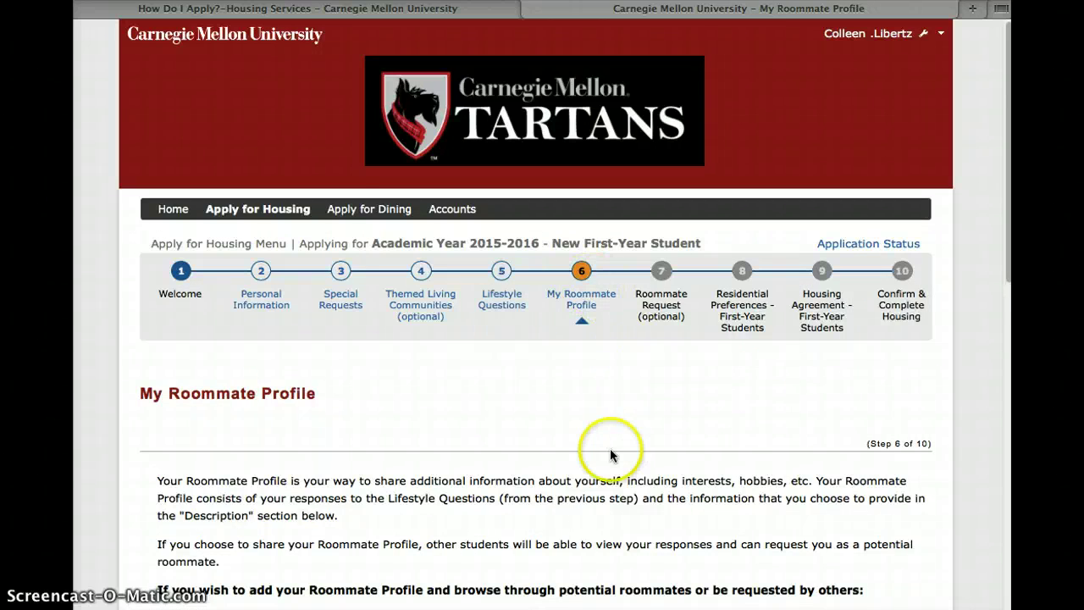
# Read the Roommate Profile guidance and opt in to being included in the roommate searching process.
pyautogui.scroll(-5, 610, 448)
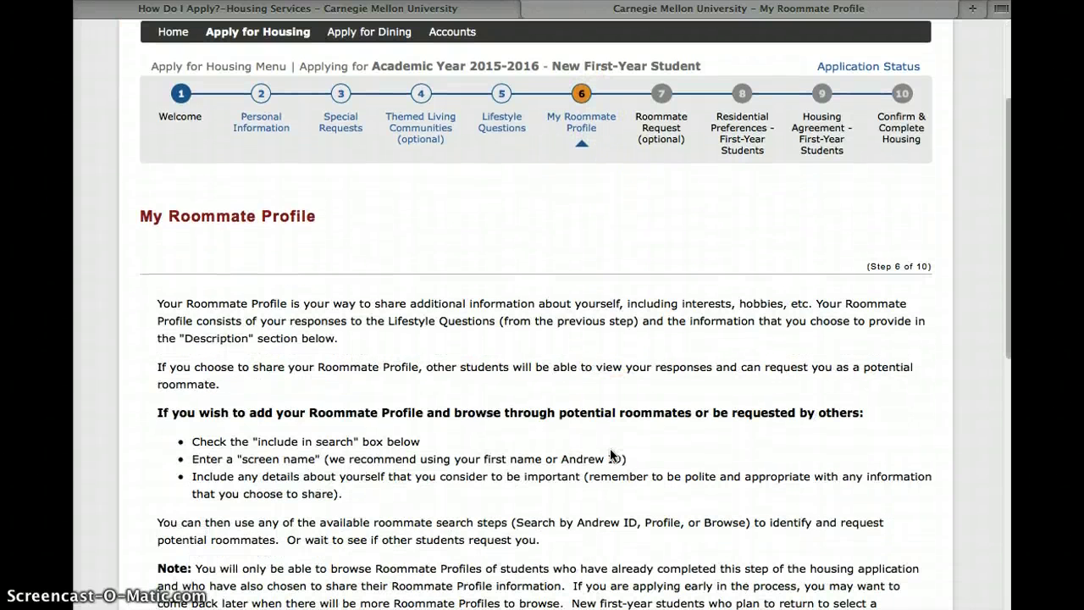
pyautogui.scroll(-3, 669, 506)
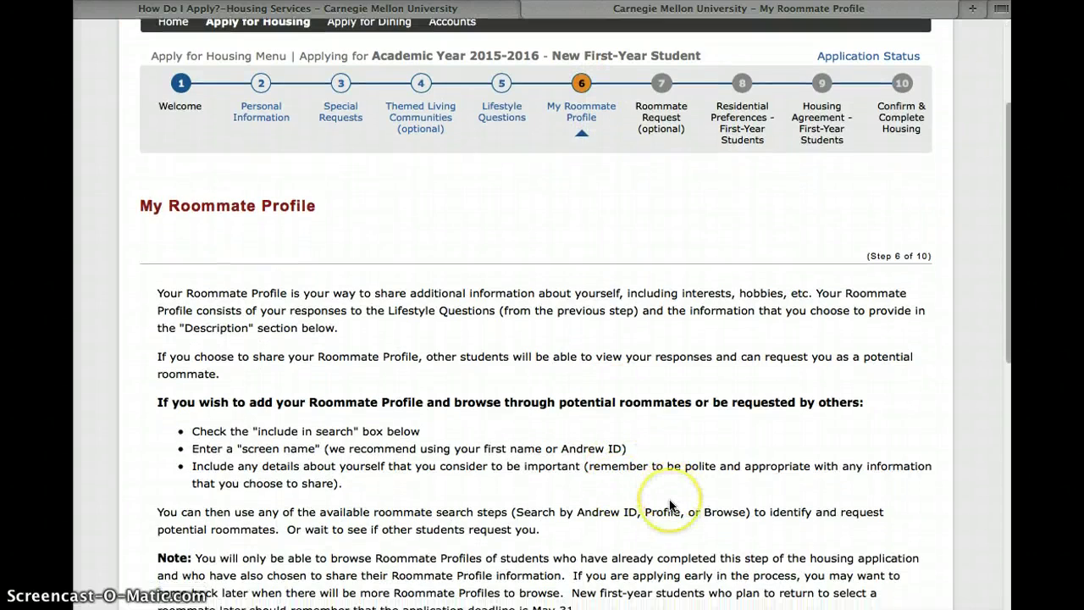
pyautogui.scroll(-3, 669, 505)
pyautogui.click(601, 458)
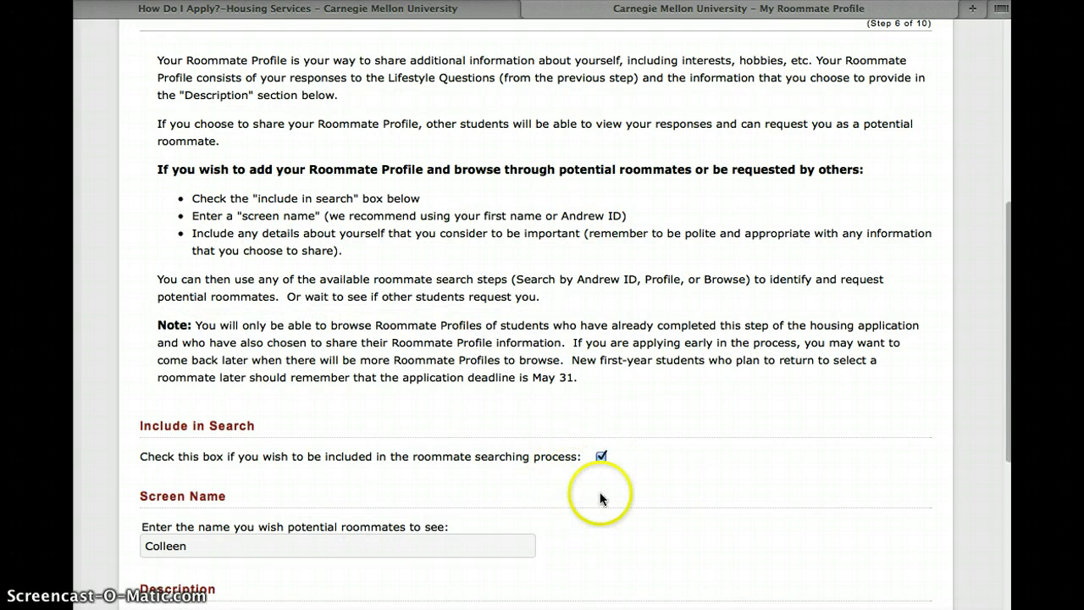
# Enter "Music Major who loves to cook!" as the roommate profile description and save the profile.
pyautogui.scroll(-8, 612, 492)
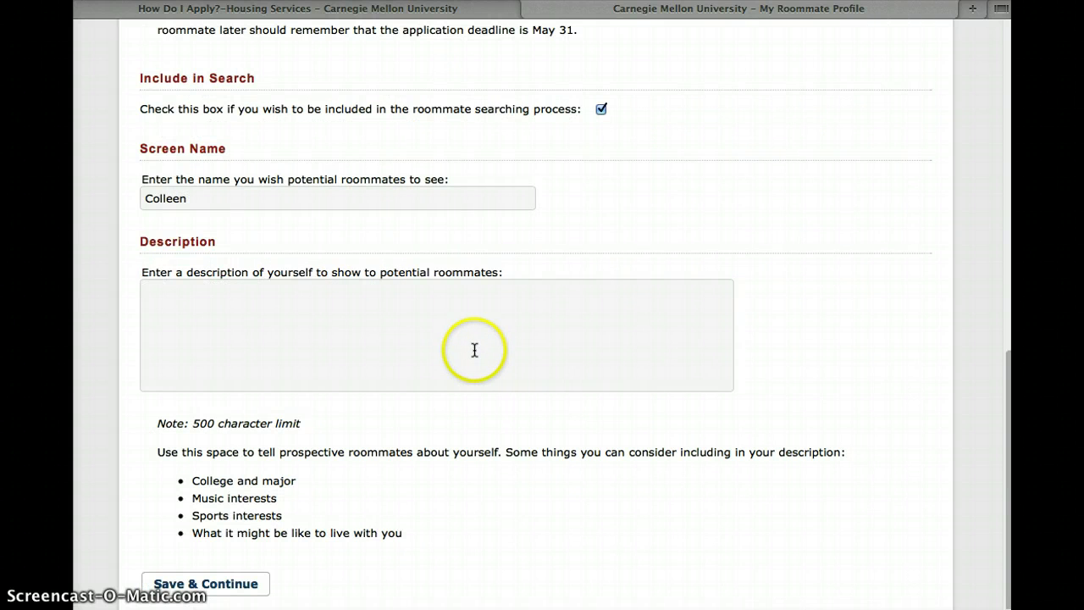
pyautogui.click(474, 343)
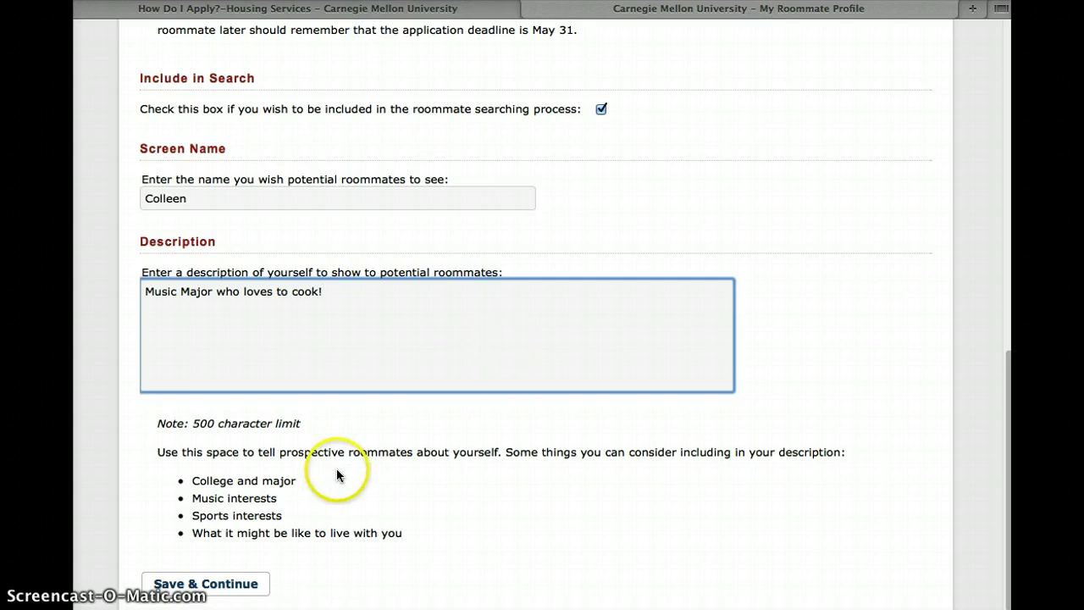
pyautogui.scroll(-1, 322, 462)
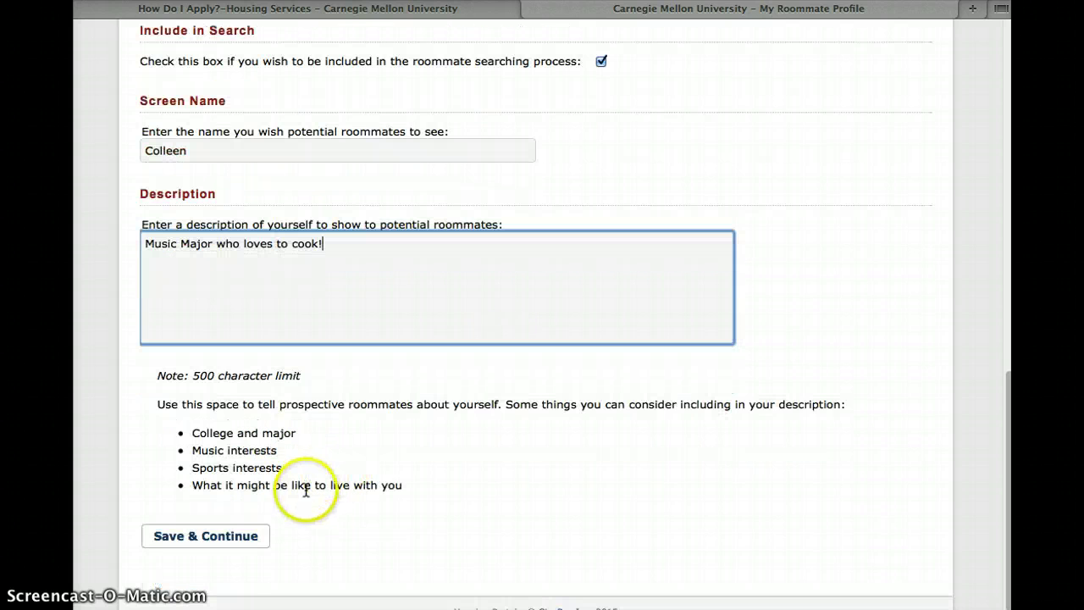
pyautogui.click(222, 535)
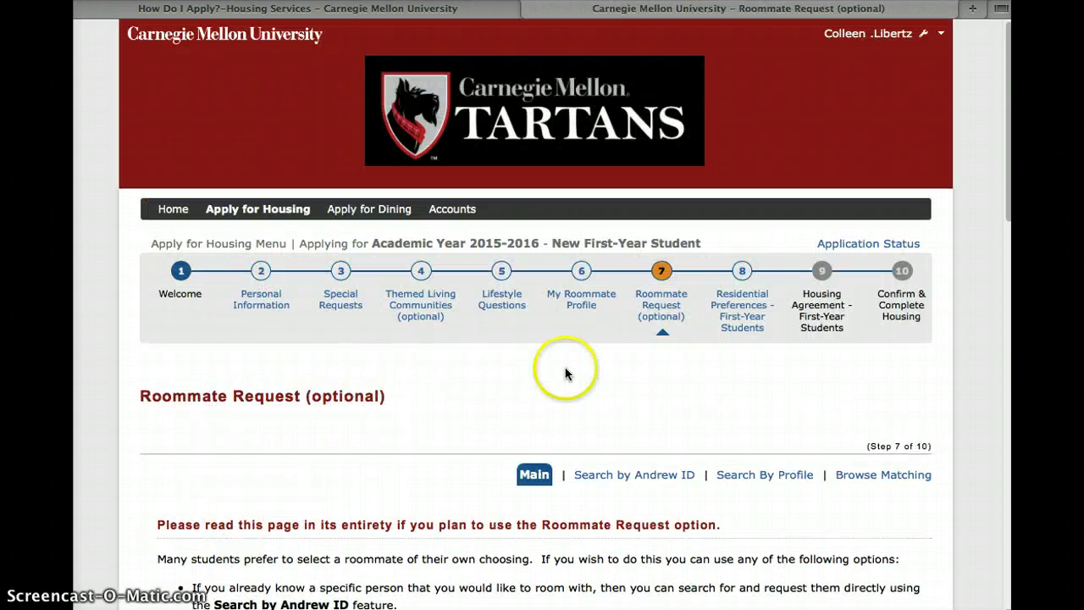
# Read the Roommate Request guidance and view the message form for the first suggested roommate, closing it without sending anything.
pyautogui.scroll(-4, 646, 398)
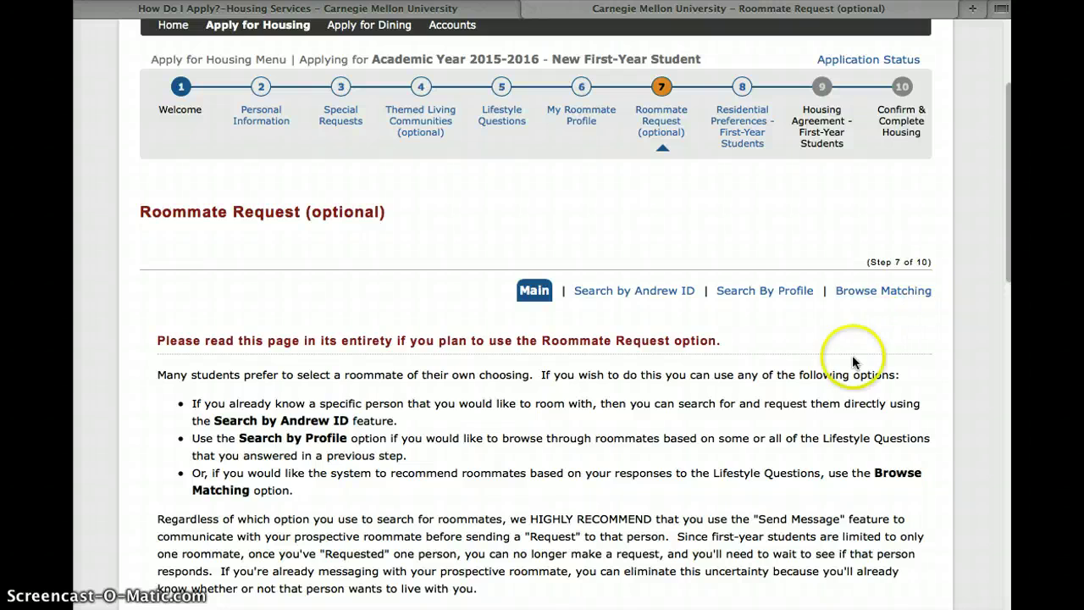
pyautogui.scroll(-5, 898, 406)
pyautogui.scroll(-3, 798, 428)
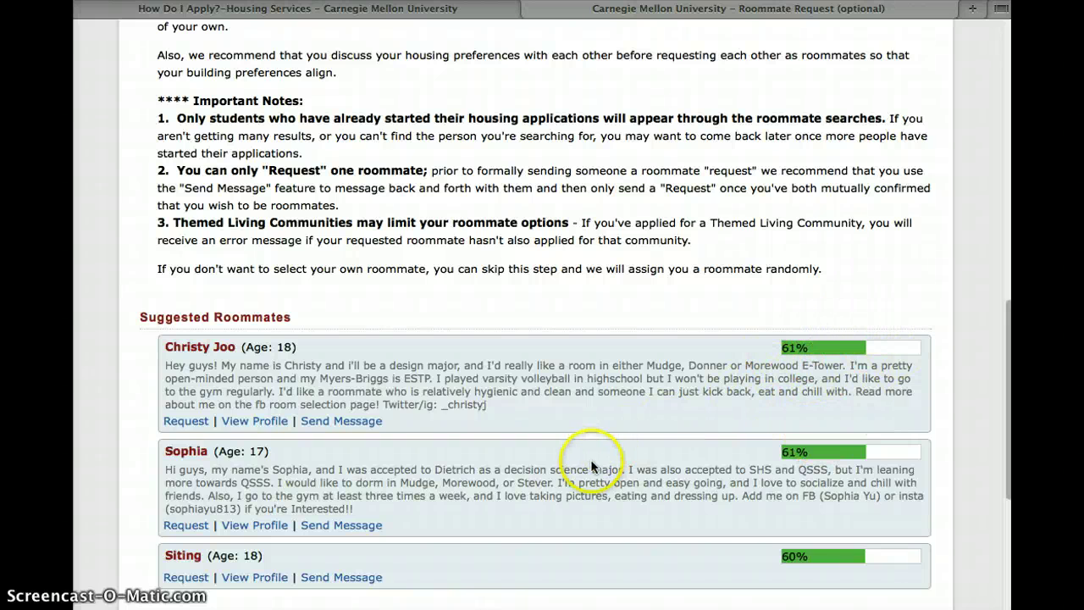
pyautogui.scroll(-1, 559, 483)
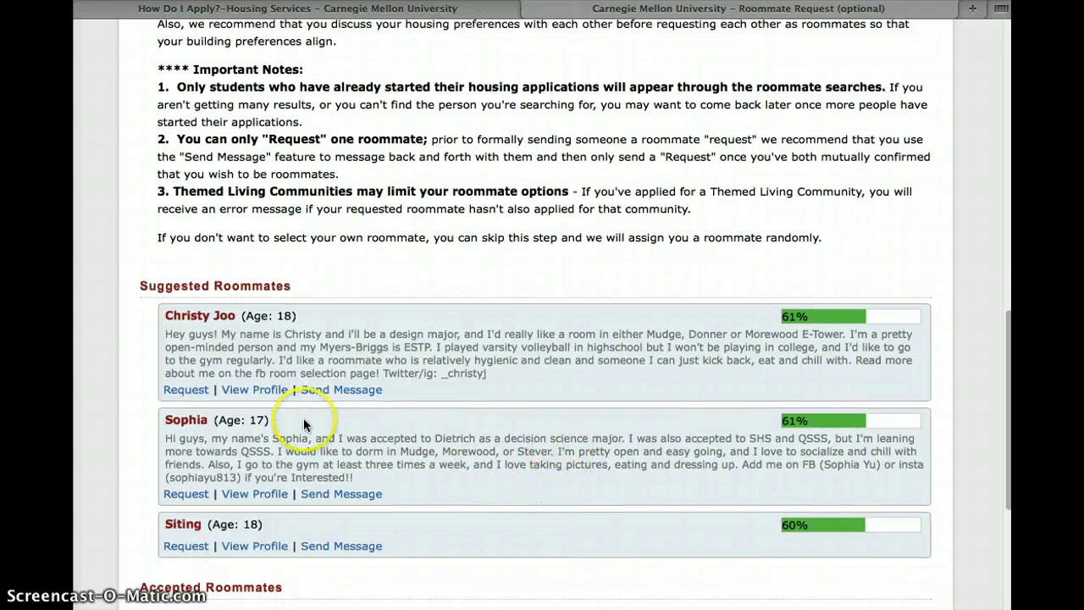
pyautogui.click(340, 391)
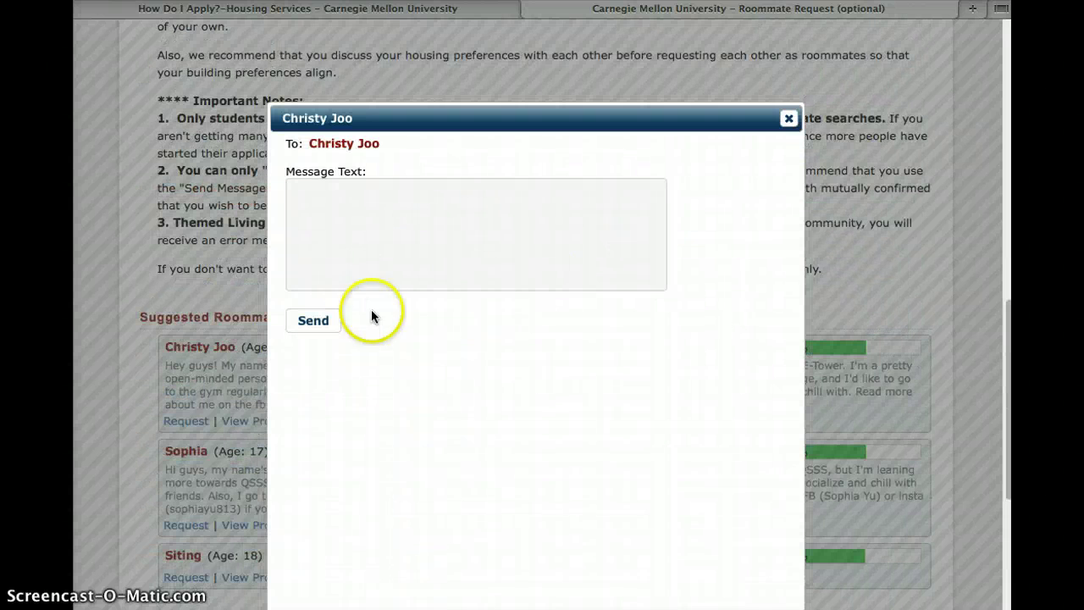
pyautogui.click(788, 119)
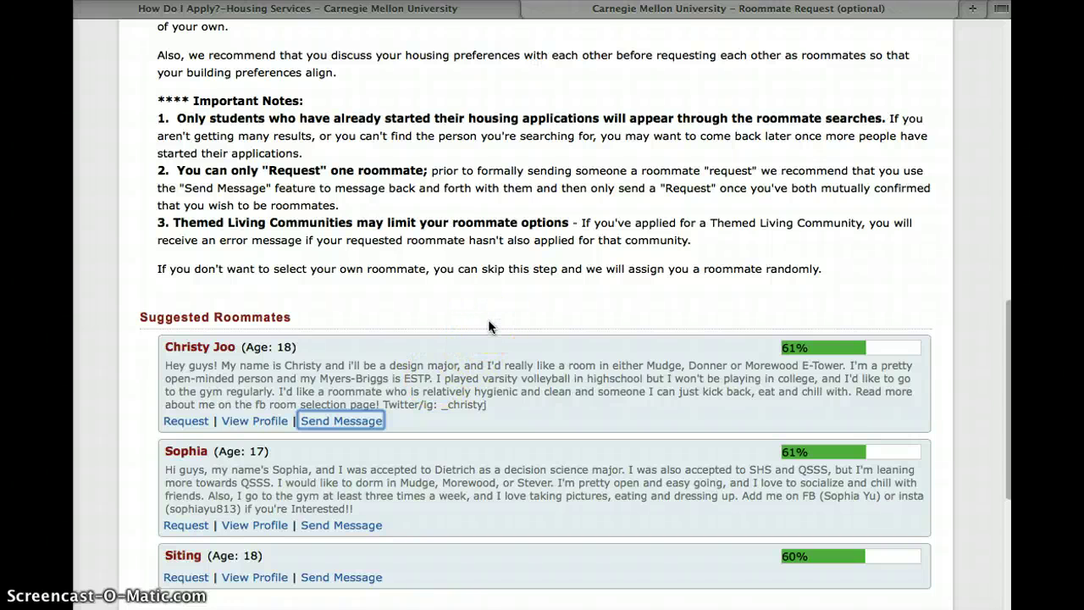
# Review the roommate statuses and search options, and save the Roommate Request step without requesting anyone.
pyautogui.scroll(-1, 489, 322)
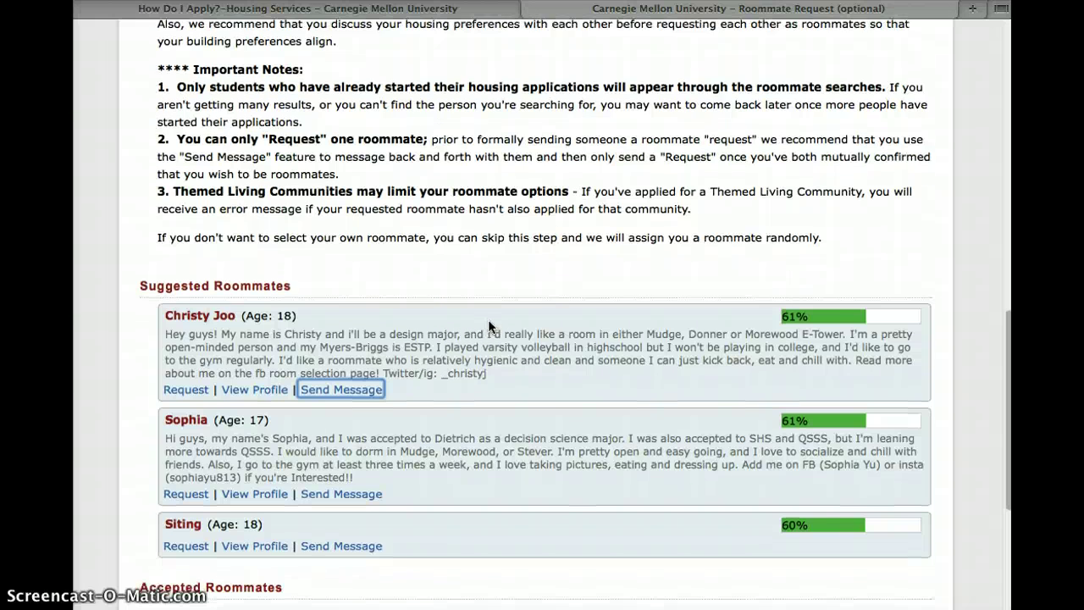
pyautogui.scroll(-5, 488, 322)
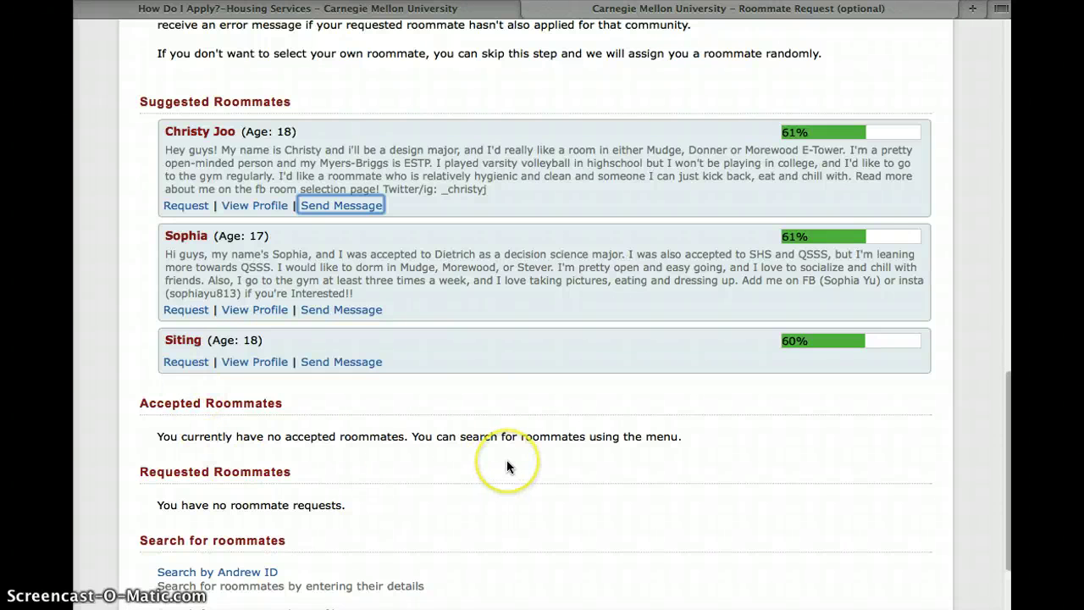
pyautogui.scroll(-3, 508, 466)
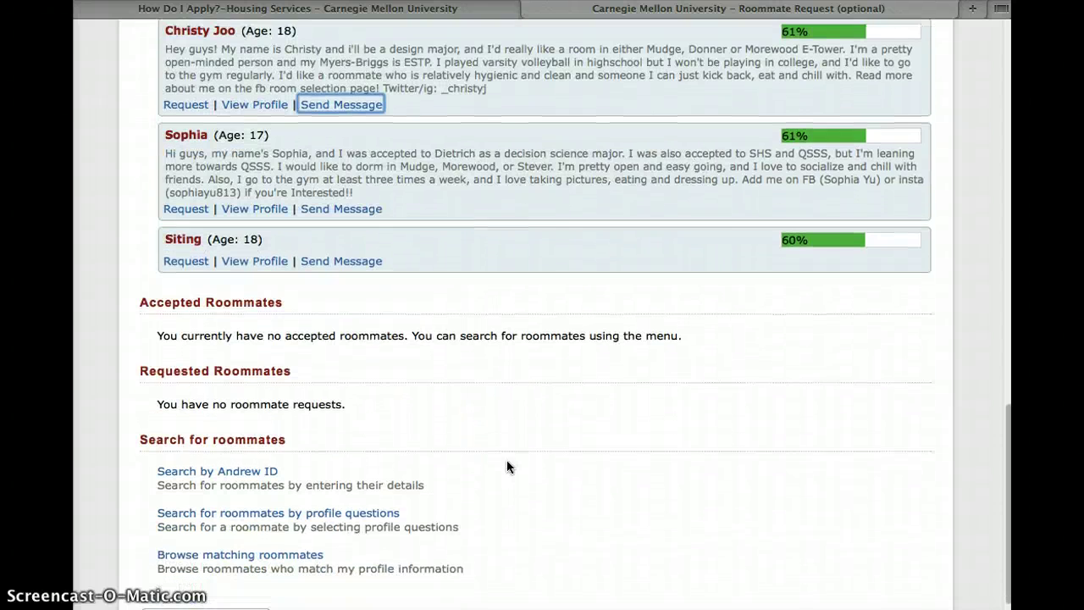
pyautogui.scroll(-1, 507, 466)
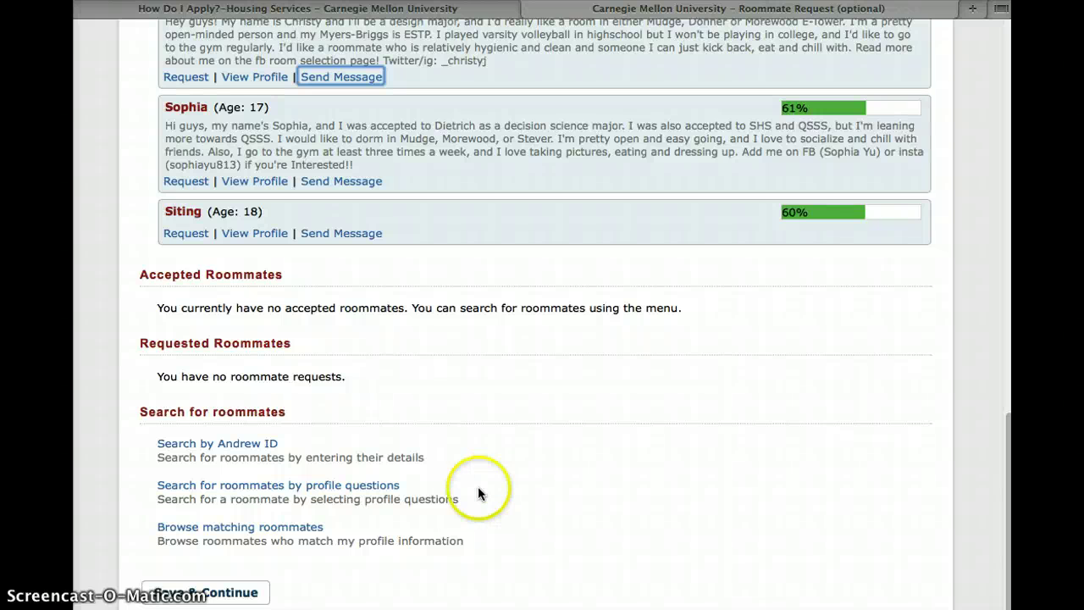
pyautogui.click(225, 597)
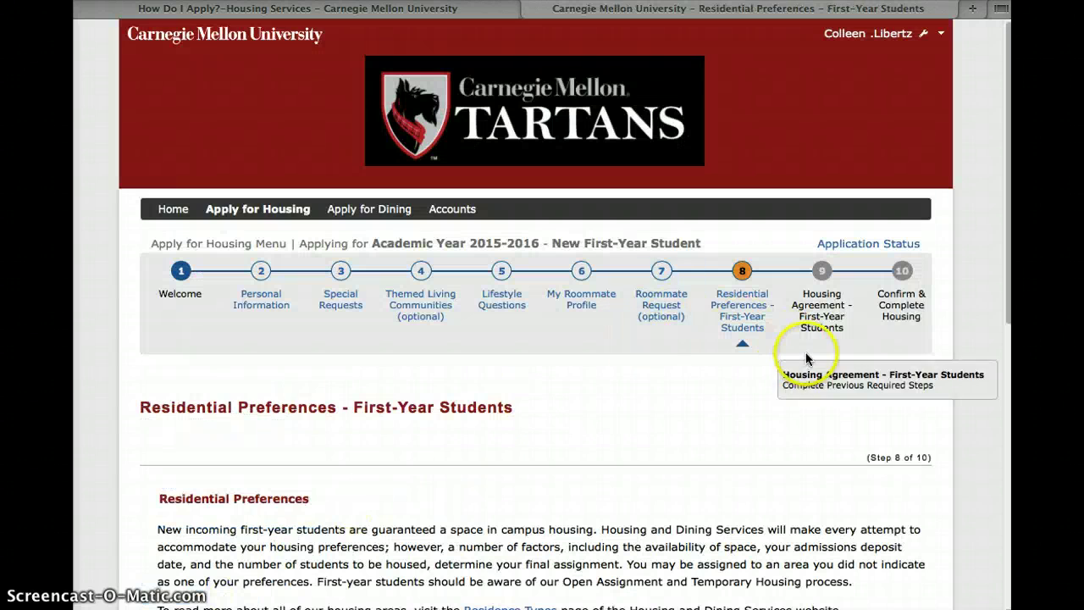
# Read the residential ranking instructions and rank Donner House as Building 1 with the Standard Double room type.
pyautogui.scroll(-5, 779, 393)
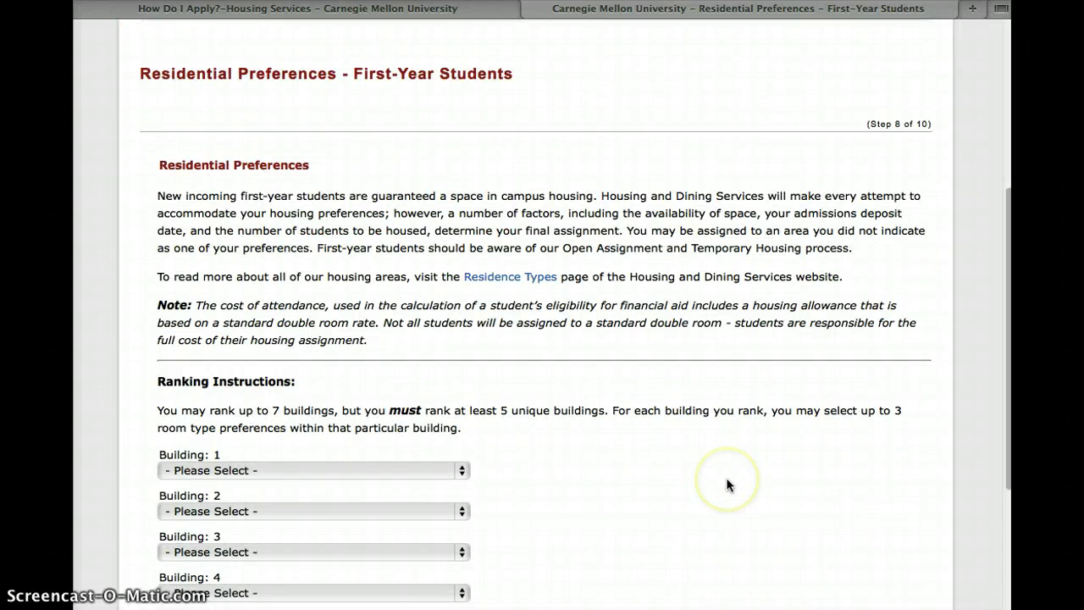
pyautogui.scroll(-3, 593, 406)
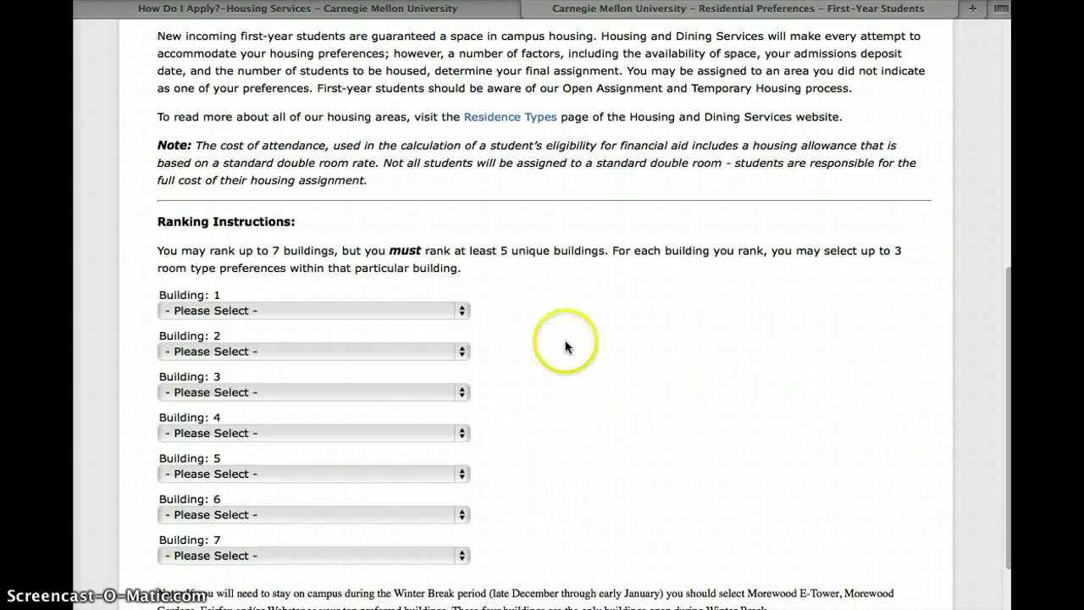
pyautogui.click(452, 308)
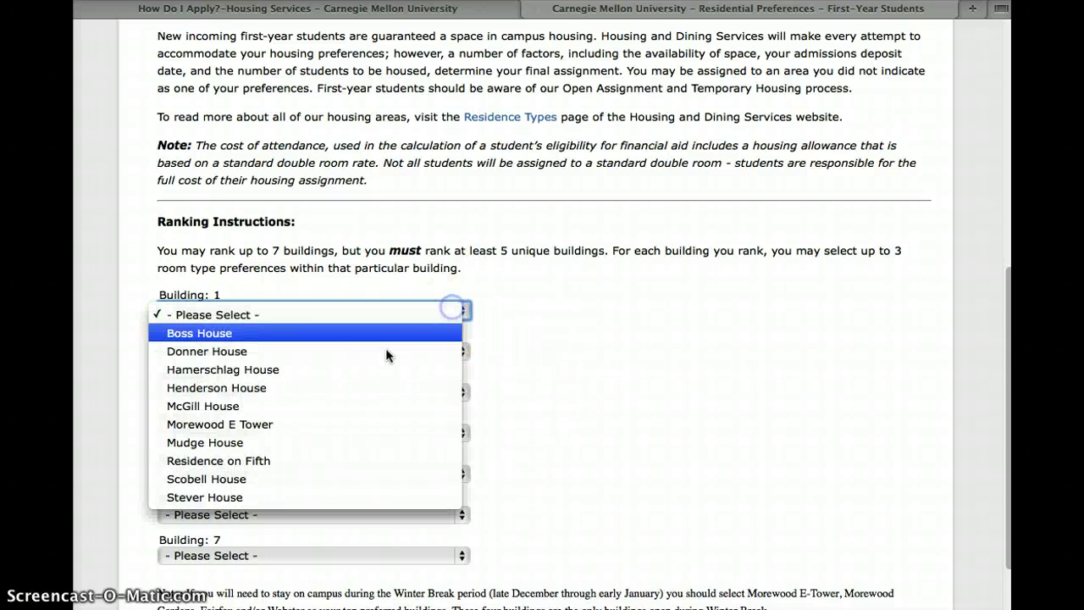
pyautogui.click(293, 350)
pyautogui.click(280, 360)
pyautogui.click(269, 370)
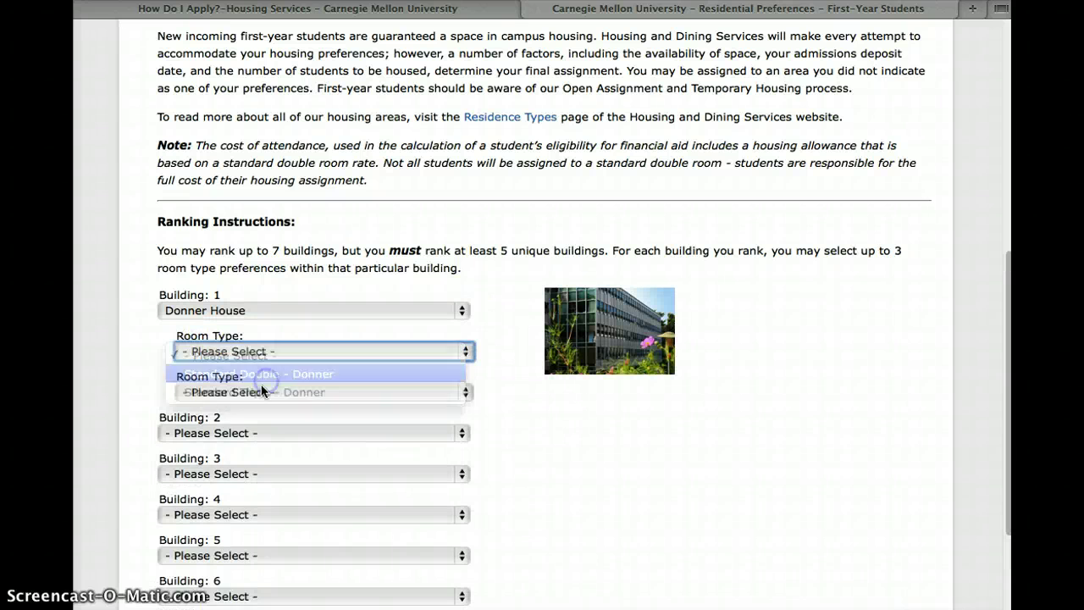
# Rank Mudge House as Building 2, with Prime Double and Prime Quad as its first two room types.
pyautogui.click(250, 434)
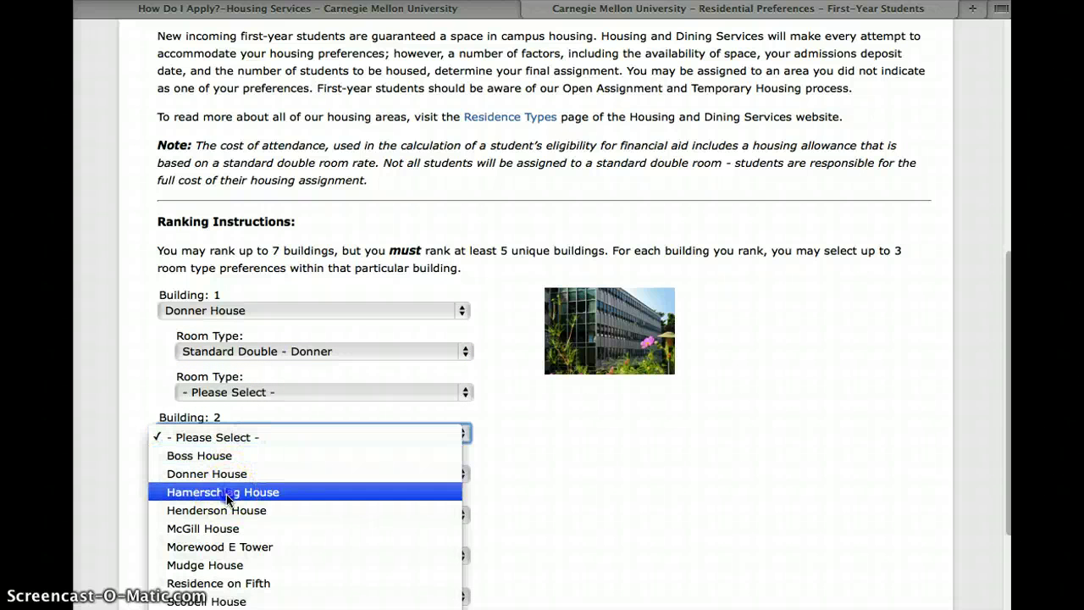
pyautogui.click(219, 492)
pyautogui.click(251, 437)
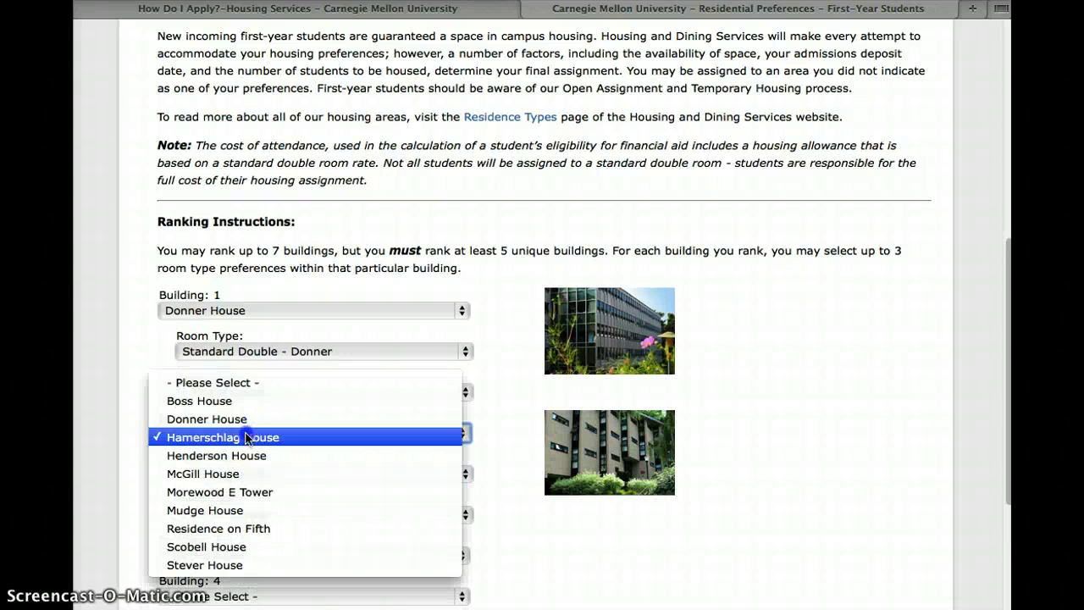
pyautogui.click(217, 510)
pyautogui.click(242, 472)
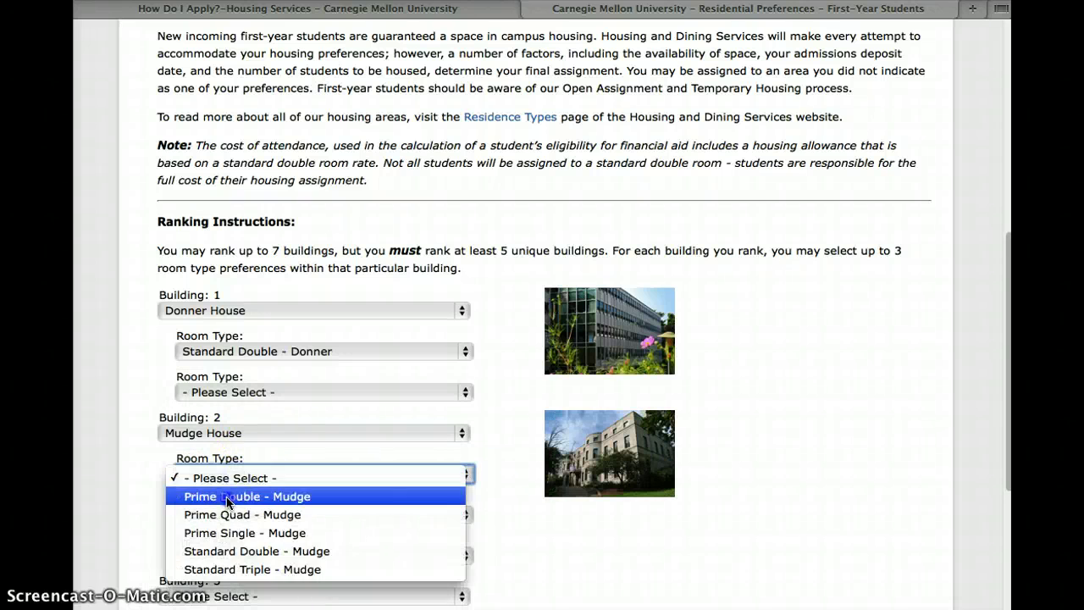
pyautogui.click(241, 493)
pyautogui.scroll(-2, 228, 552)
pyautogui.click(244, 463)
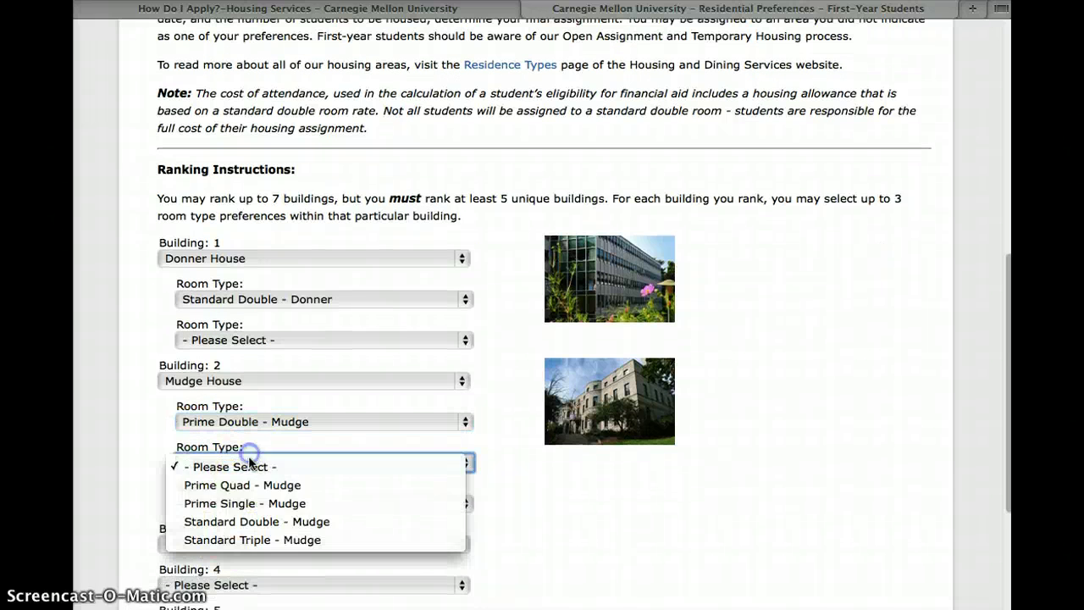
pyautogui.click(240, 488)
# Rank McGill House as Building 3 with the Prime Double (Female Only) room type.
pyautogui.scroll(-5, 242, 486)
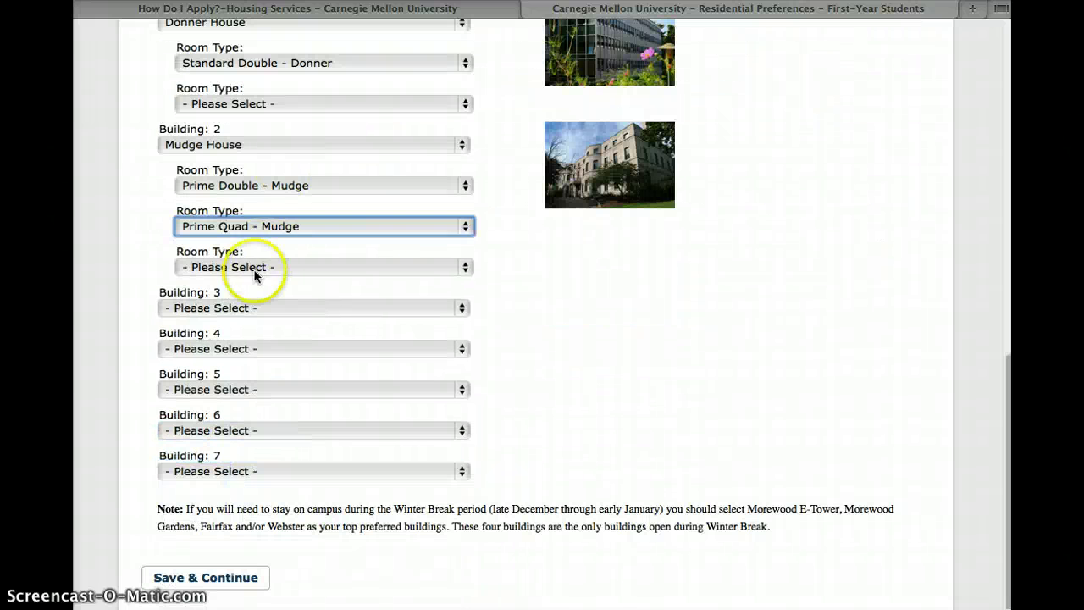
pyautogui.click(231, 307)
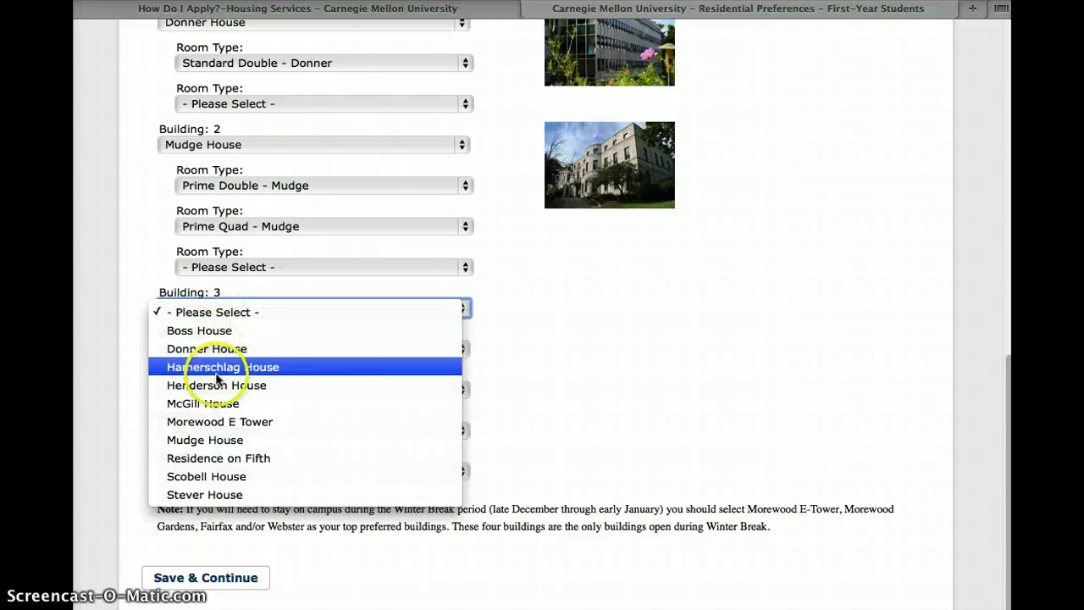
pyautogui.click(203, 403)
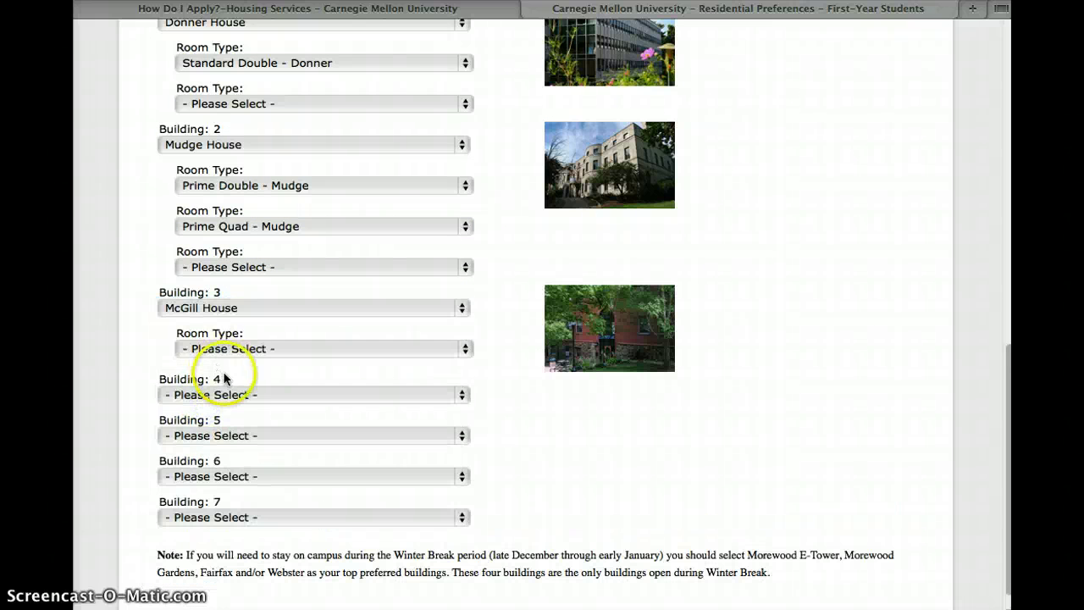
pyautogui.click(234, 351)
pyautogui.click(228, 373)
# Rank Residence on Fifth as Building 4 with the Efficiency Double room type.
pyautogui.click(219, 395)
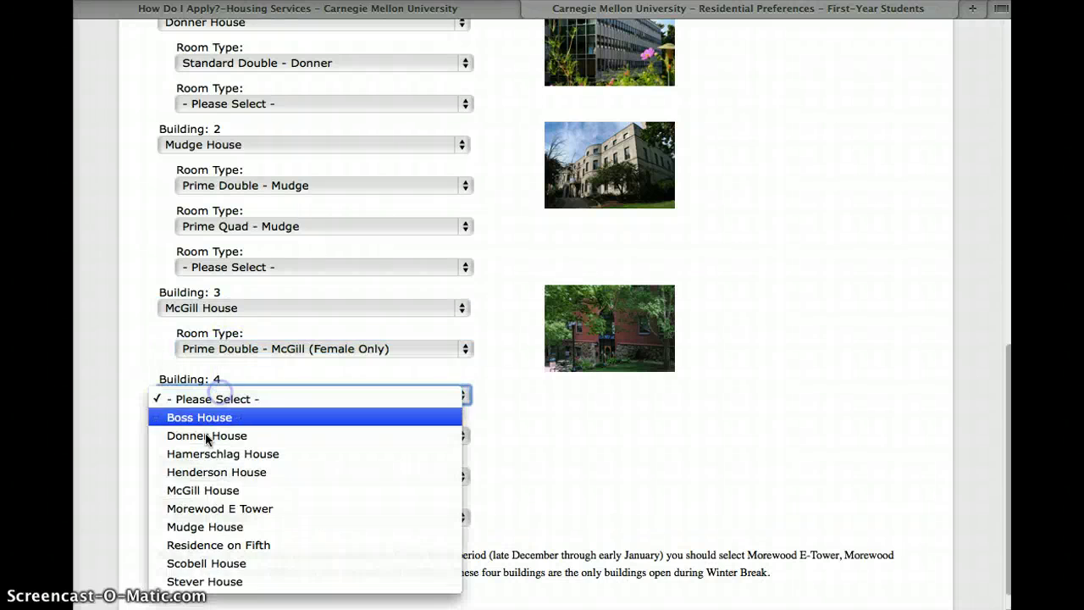
pyautogui.click(206, 545)
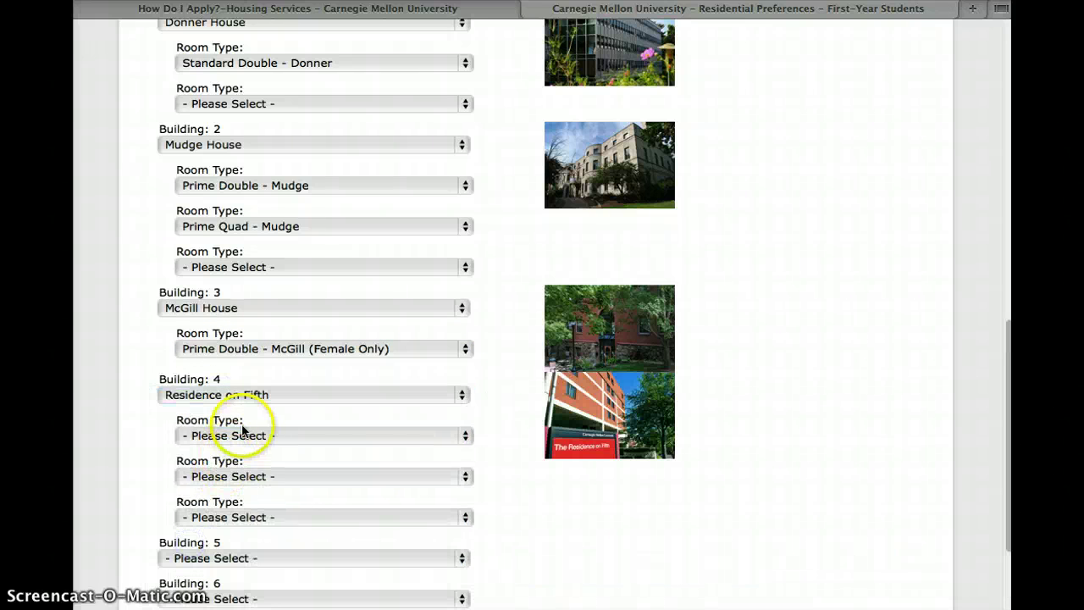
pyautogui.click(241, 434)
pyautogui.click(237, 476)
# Rank Morewood E Tower as Building 5 with the Standard Double room type, and save the residential preferences.
pyautogui.scroll(-1, 235, 474)
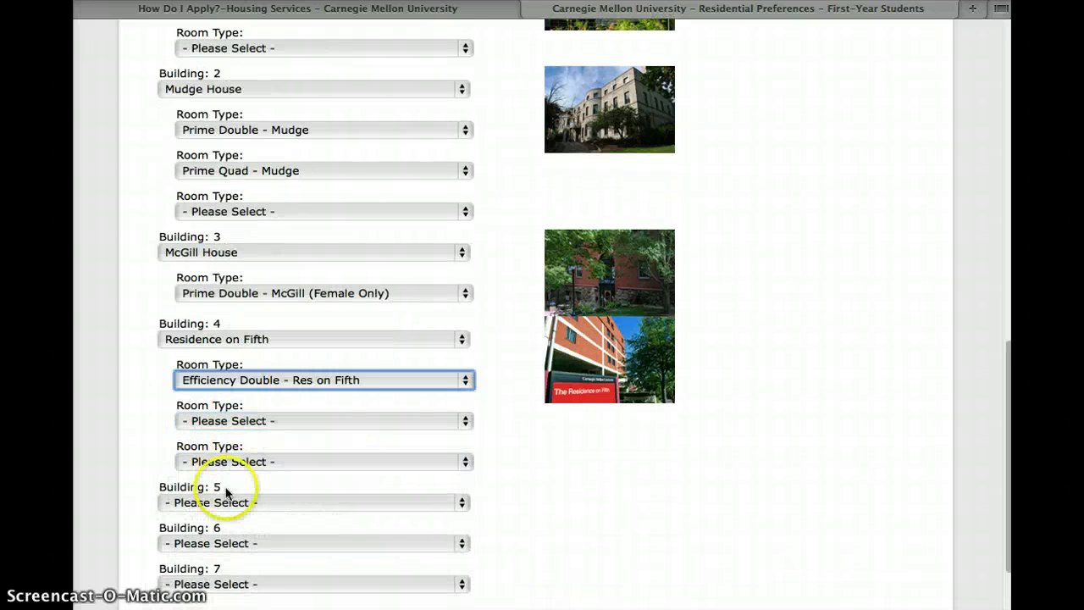
pyautogui.click(230, 505)
pyautogui.click(265, 503)
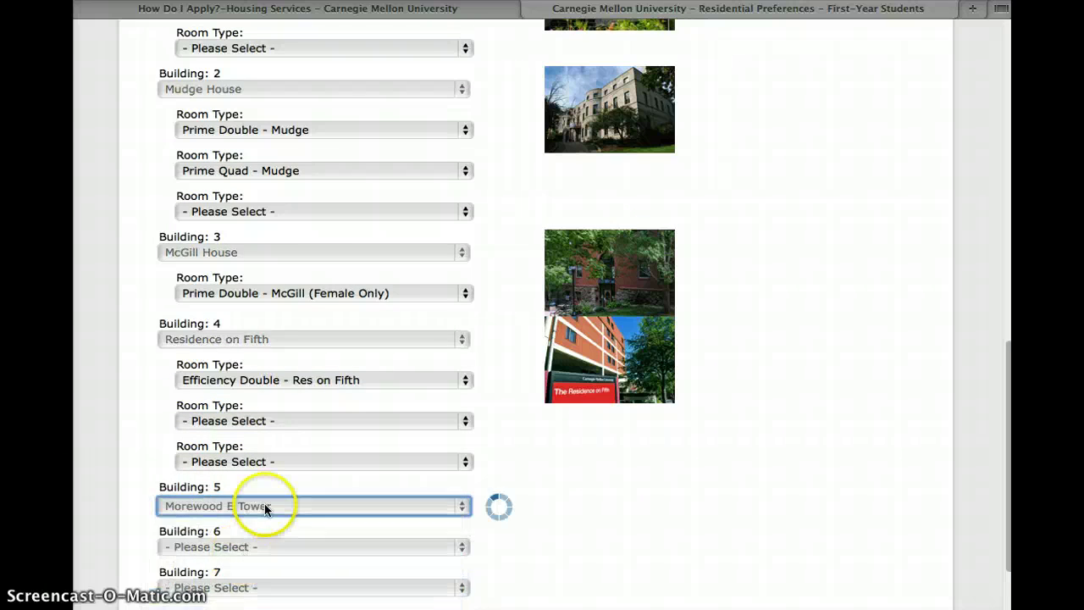
pyautogui.scroll(-1, 285, 337)
pyautogui.click(241, 487)
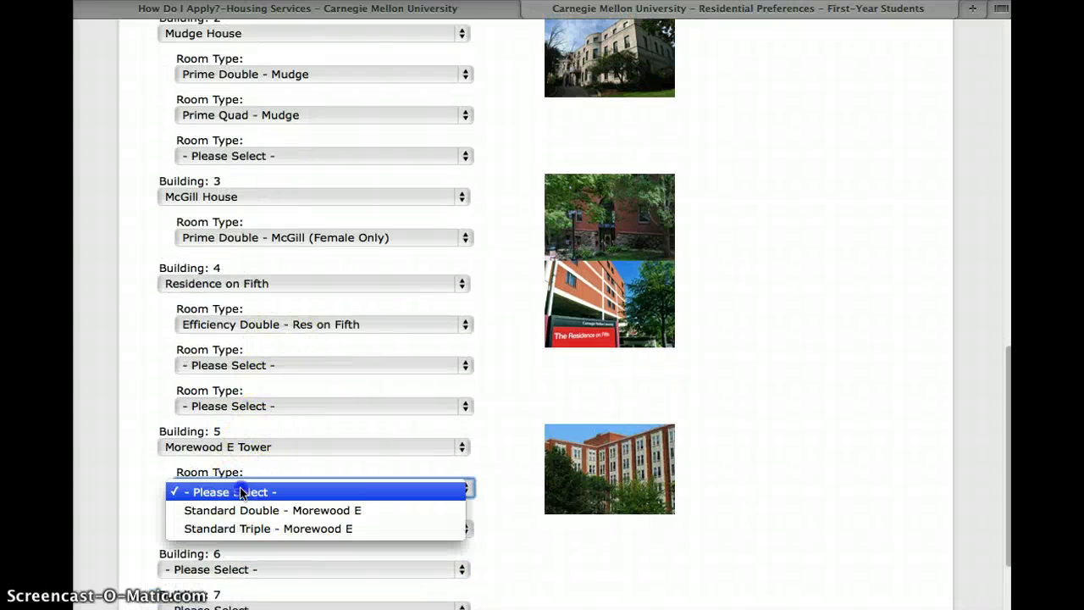
pyautogui.click(241, 508)
pyautogui.scroll(-3, 254, 500)
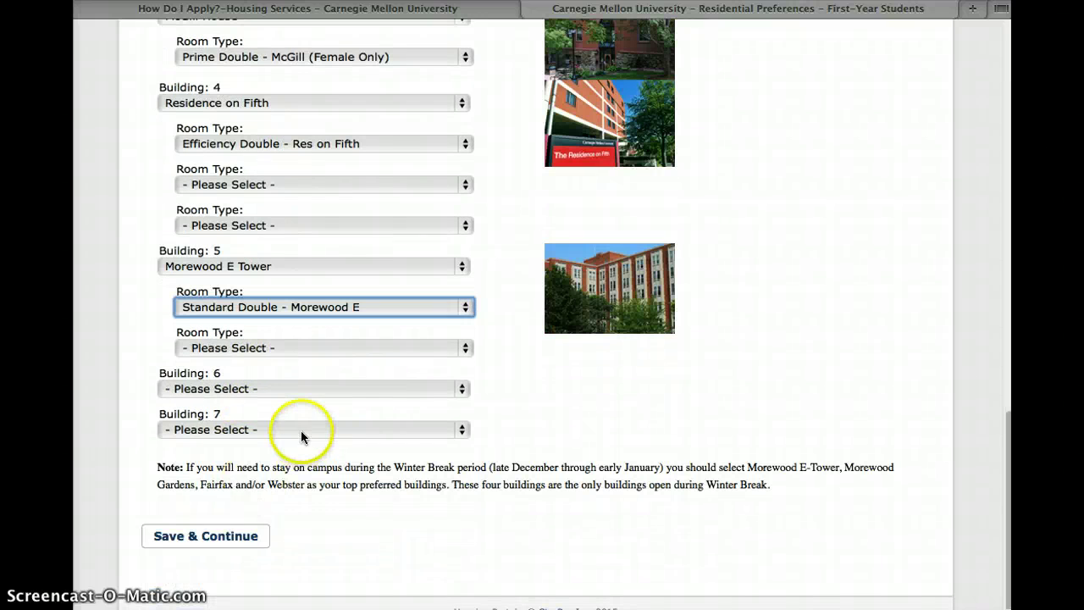
pyautogui.click(221, 532)
pyautogui.click(221, 534)
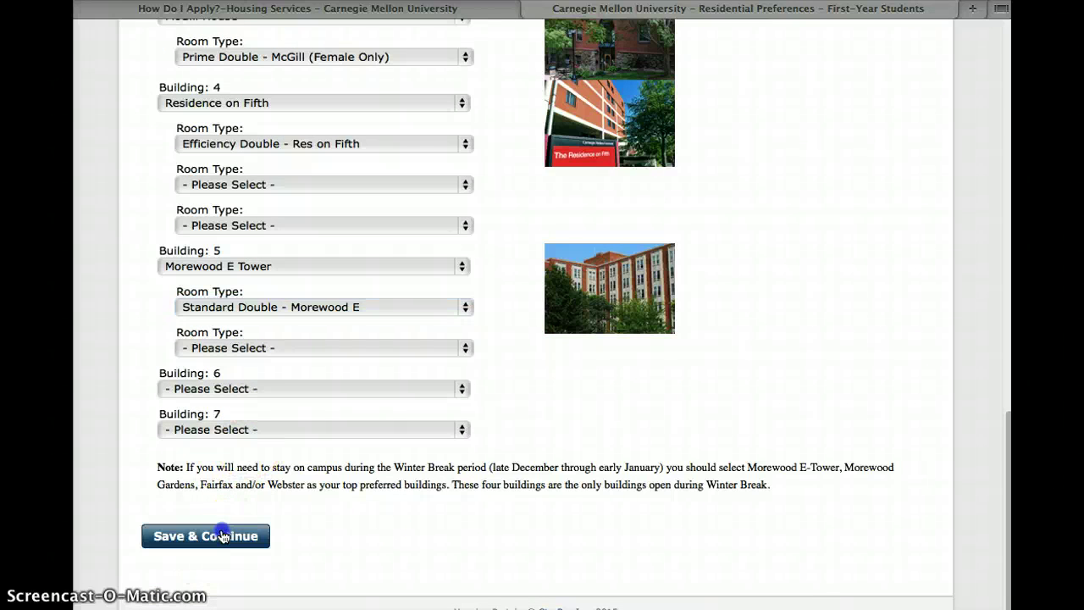
# Read through the Housing License Agreement to its closing electronic signature statement and agree to its terms.
pyautogui.scroll(-5, 612, 411)
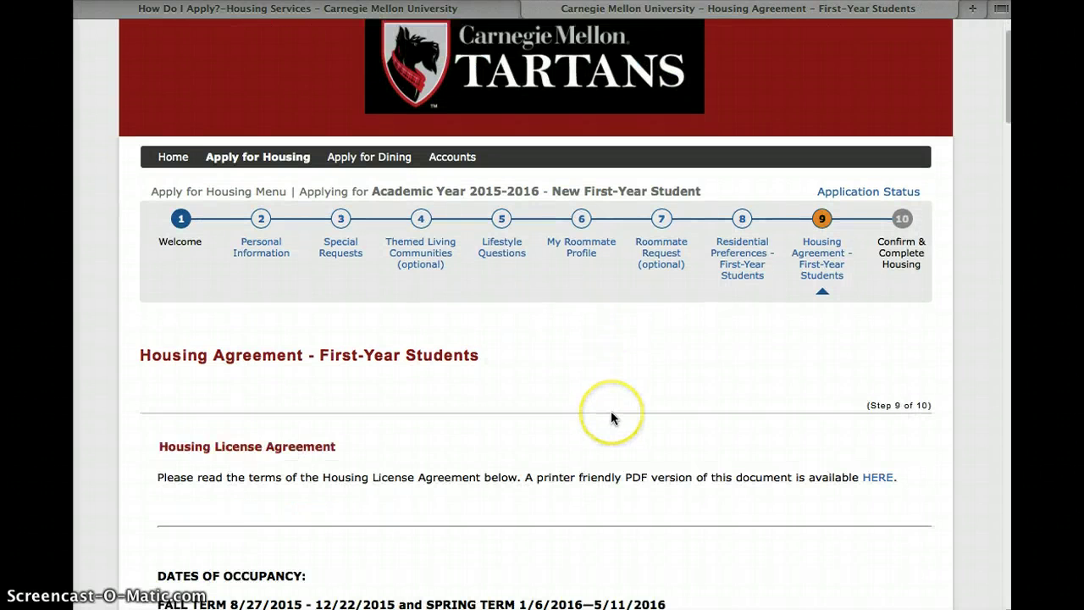
pyautogui.scroll(-1, 610, 411)
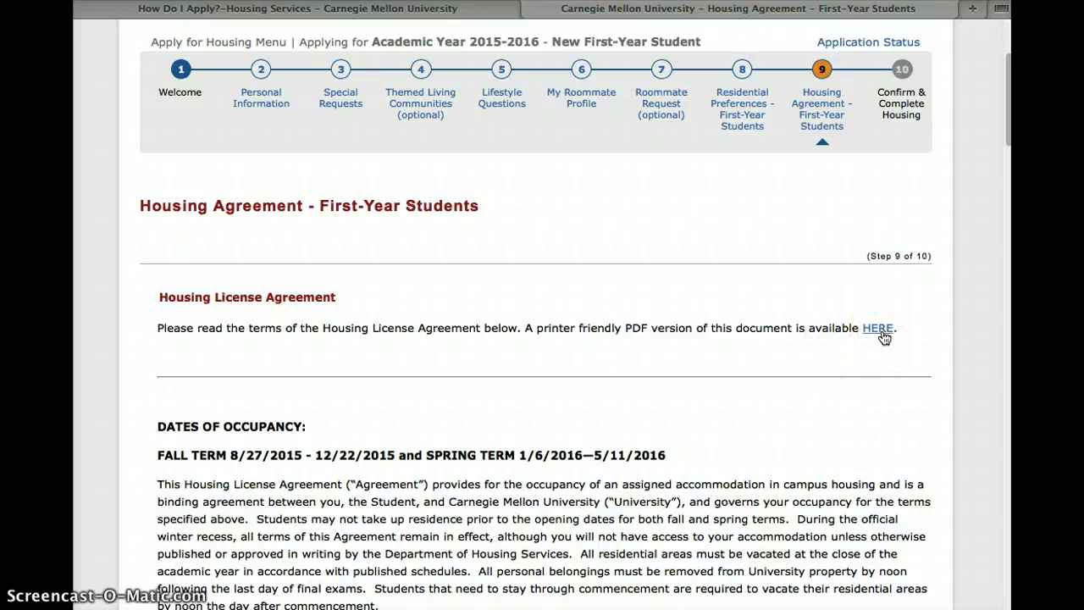
pyautogui.scroll(-3, 816, 413)
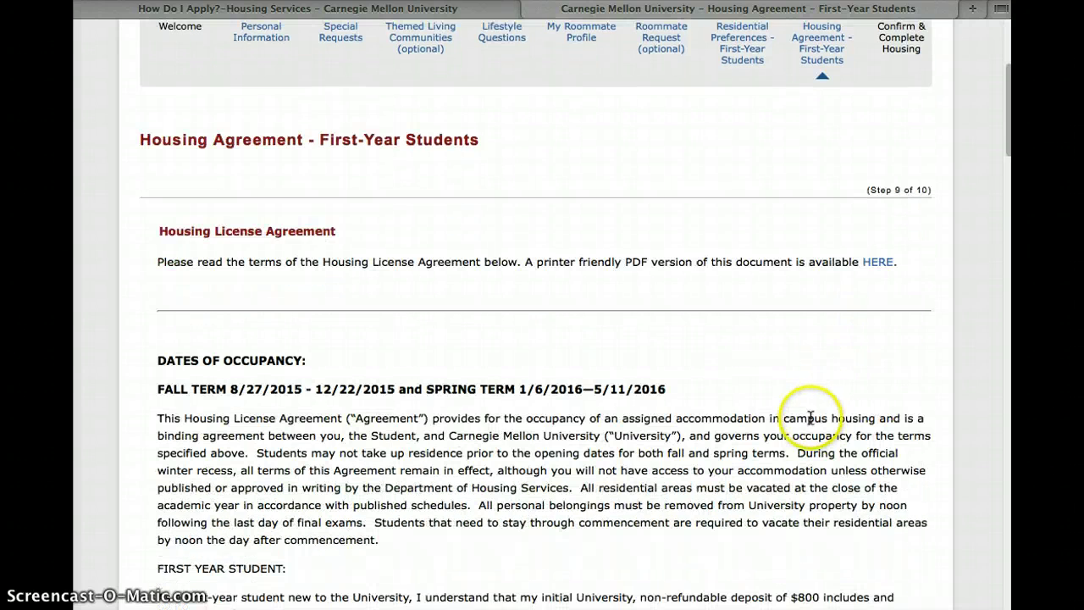
pyautogui.scroll(-10, 810, 418)
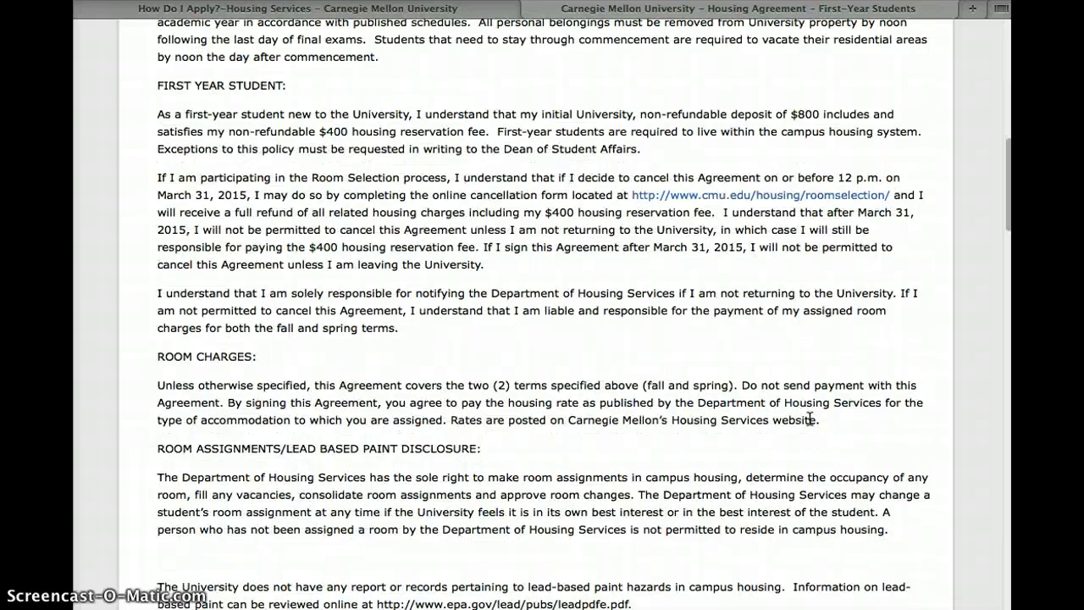
pyautogui.scroll(-13, 809, 419)
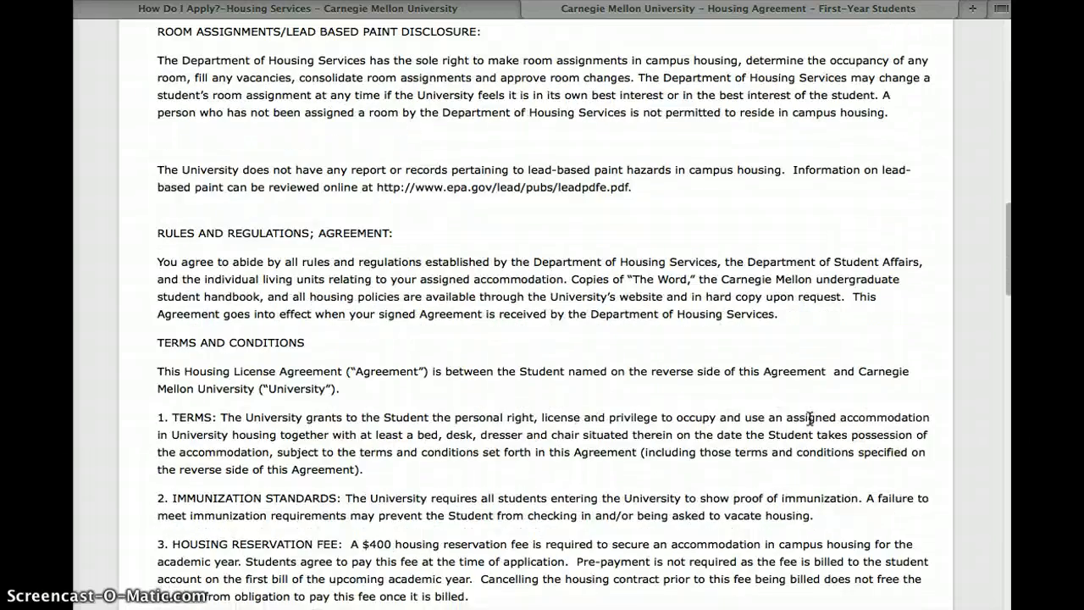
pyautogui.scroll(-20, 810, 417)
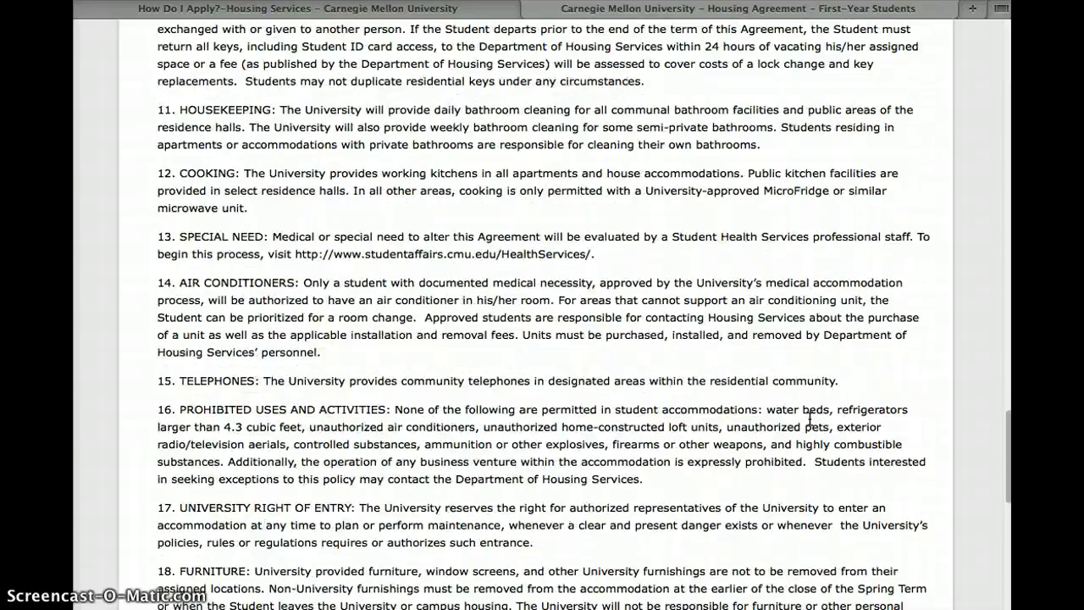
pyautogui.scroll(-5, 810, 417)
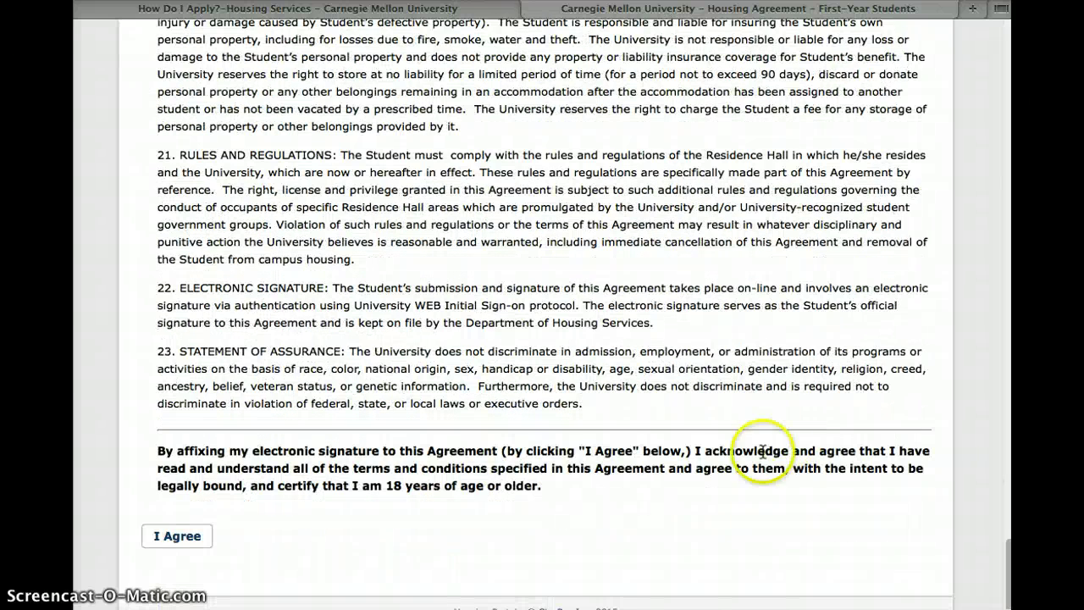
pyautogui.click(186, 548)
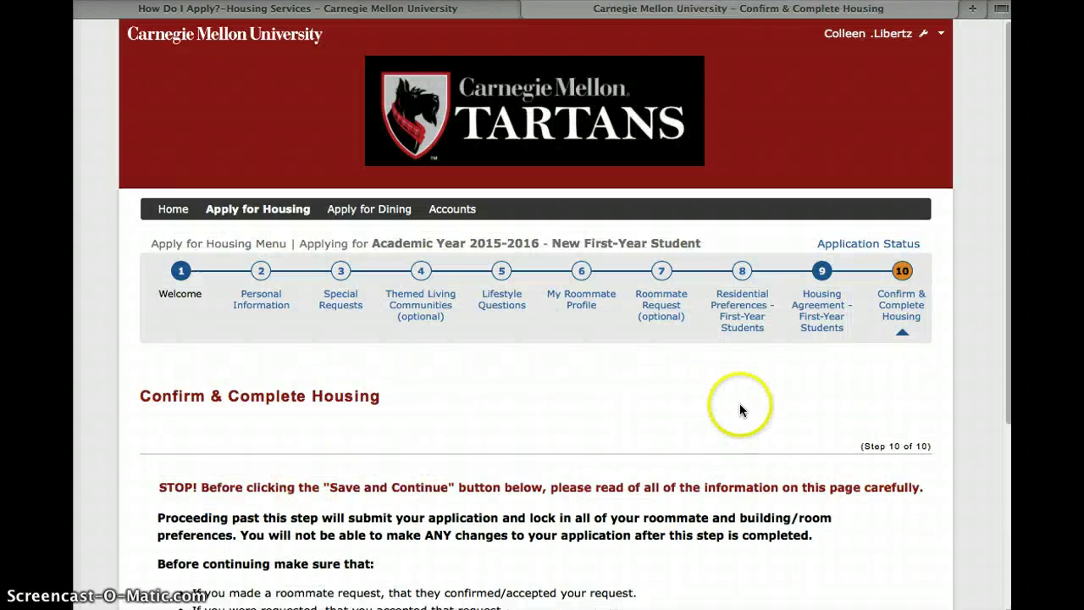
# Read the final checklist and first-year reminders, confirm and complete the housing application, and review its application status.
pyautogui.scroll(-3, 739, 403)
pyautogui.scroll(-2, 739, 409)
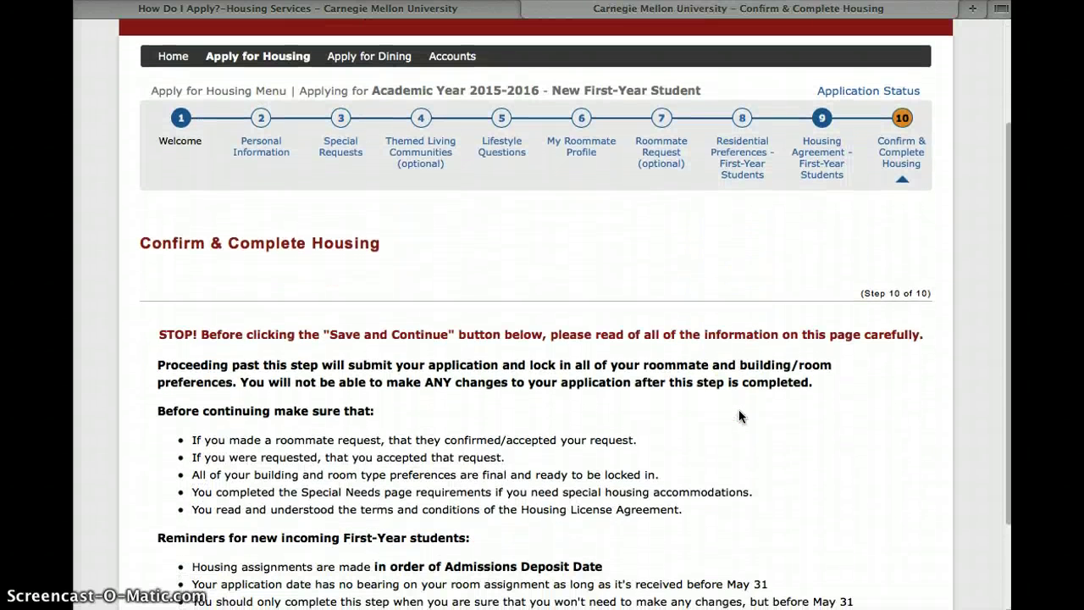
pyautogui.scroll(-1, 828, 461)
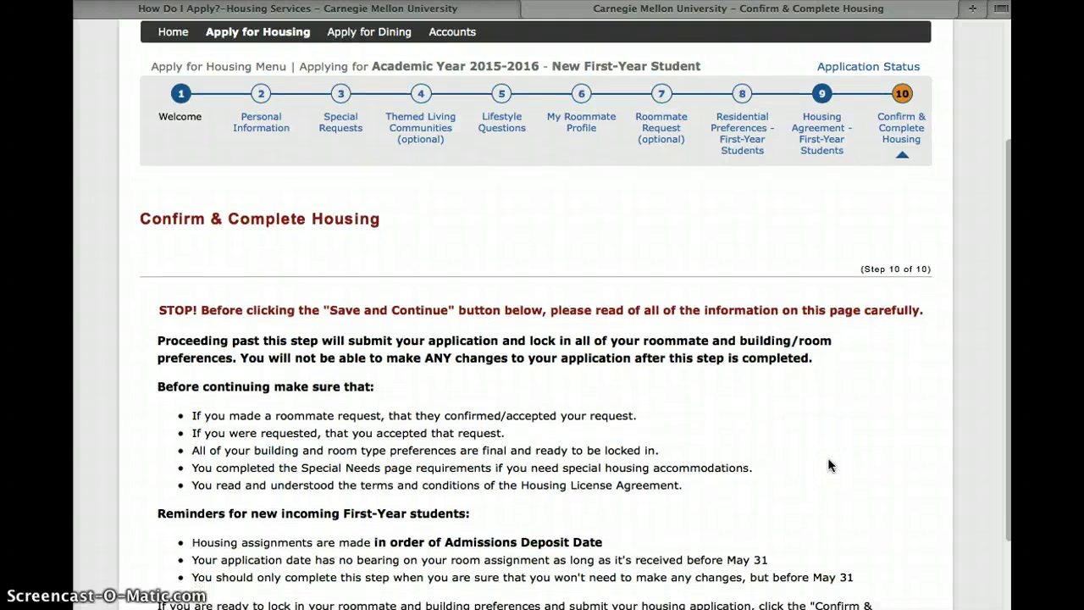
pyautogui.scroll(-2, 829, 464)
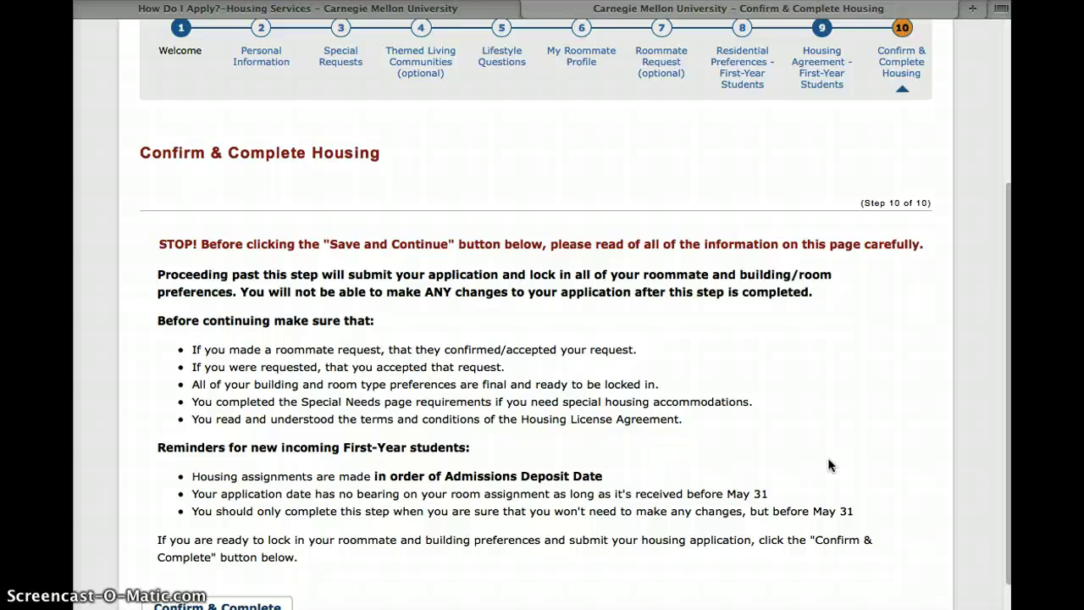
pyautogui.scroll(-1, 829, 464)
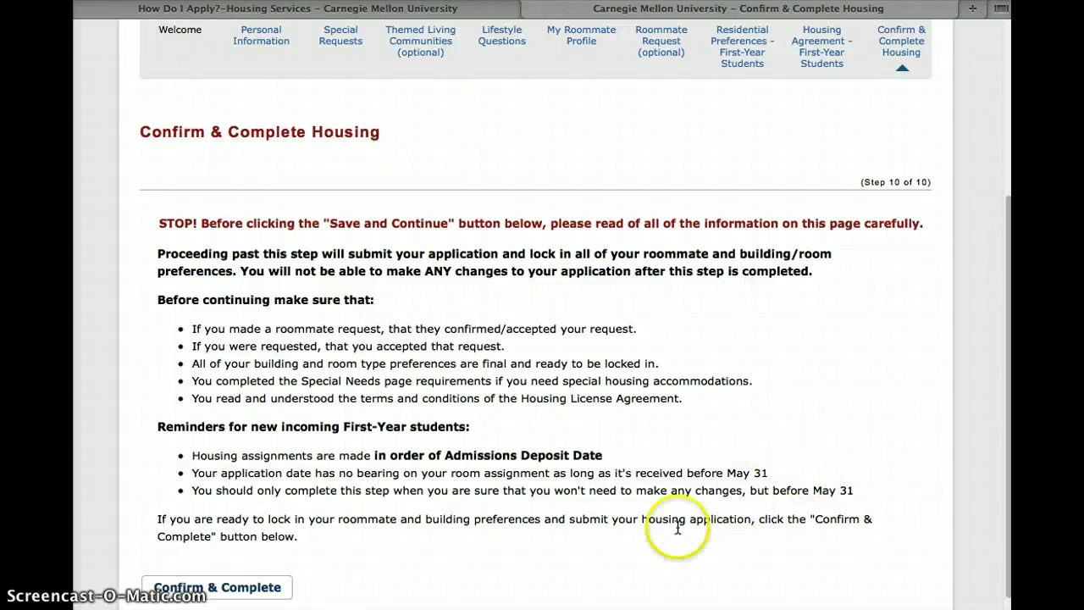
pyautogui.click(240, 597)
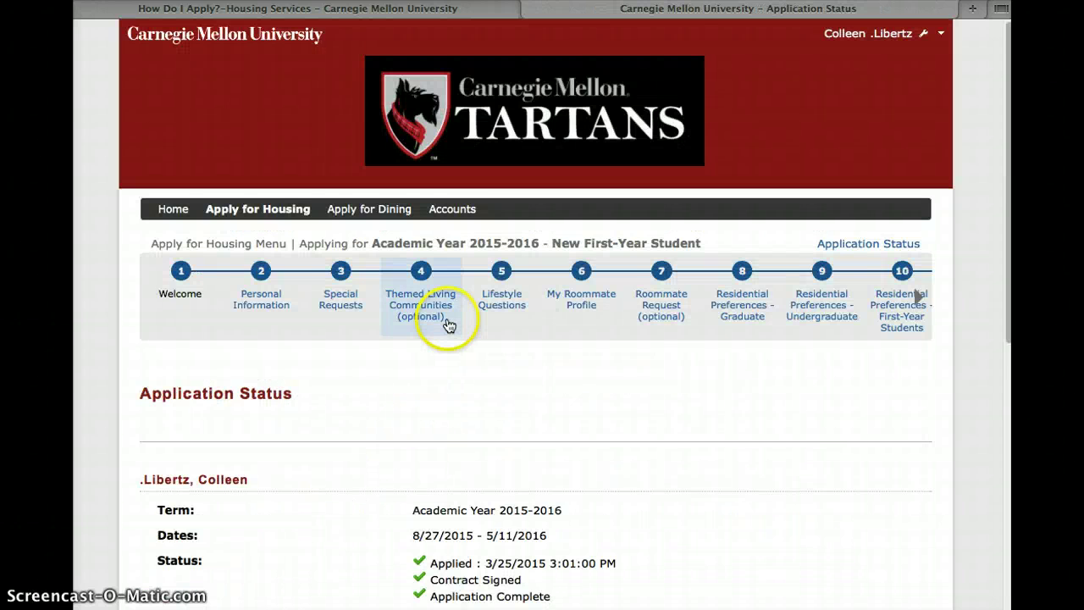
pyautogui.scroll(-4, 459, 391)
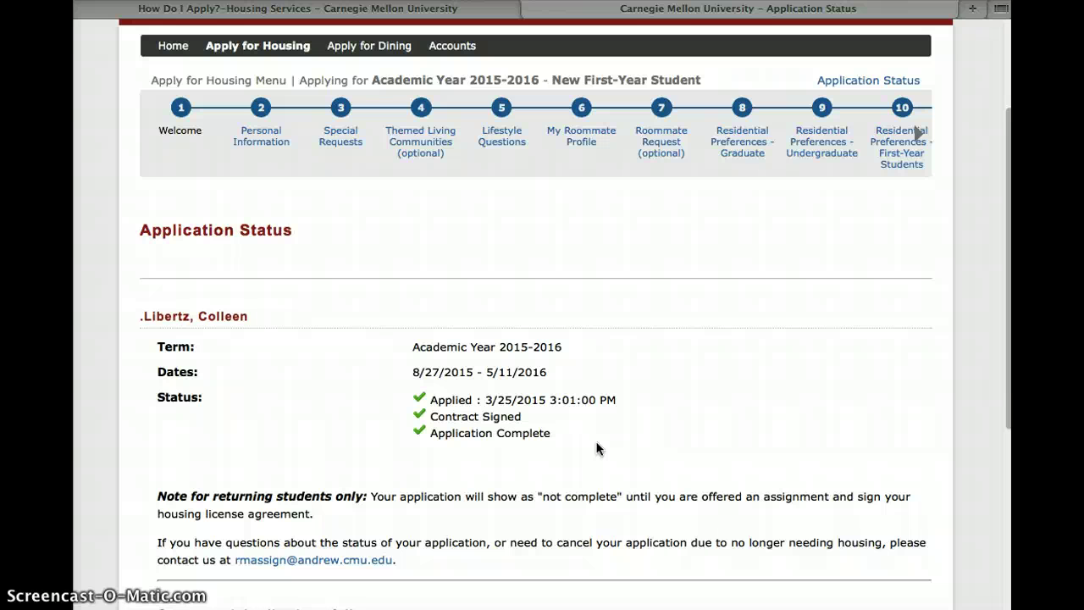
pyautogui.scroll(3, 597, 448)
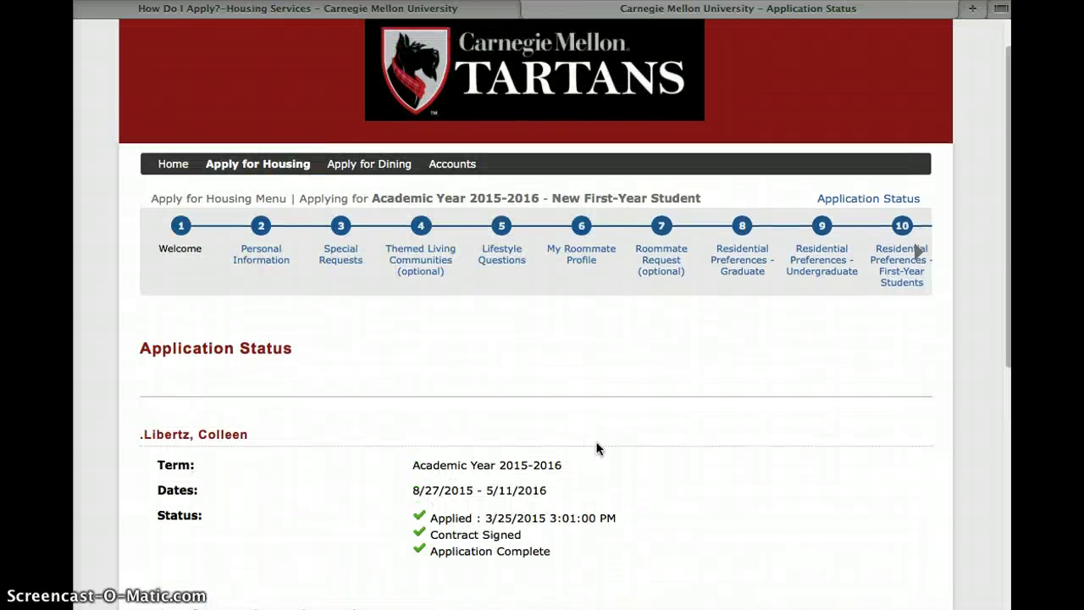
# Open the dining application and choose the Meal Plan - 2015-2016 Academic Year term.
pyautogui.click(522, 392)
pyautogui.click(372, 178)
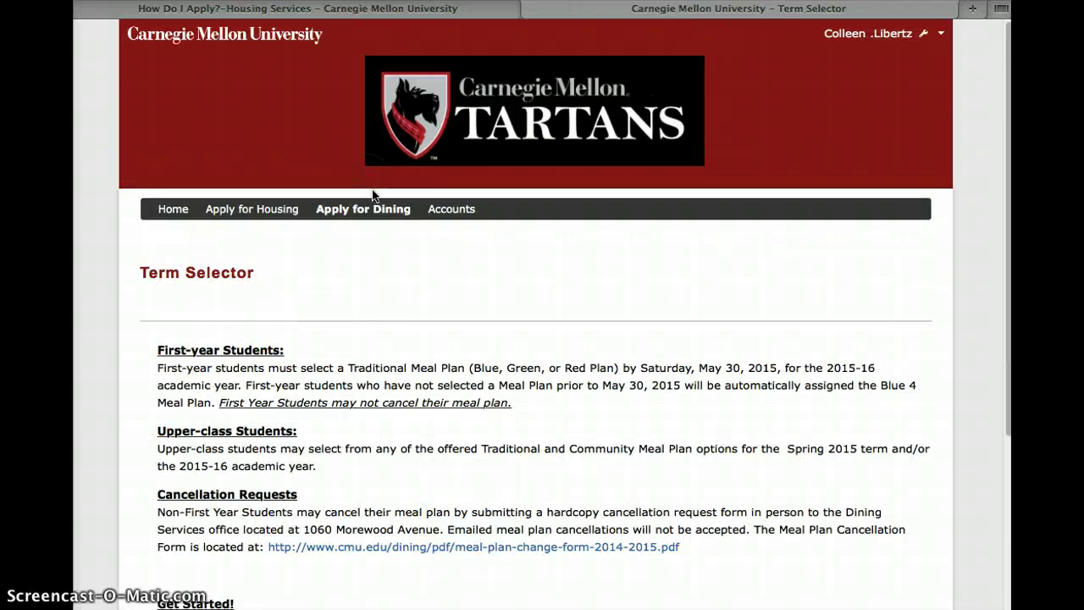
pyautogui.scroll(-2, 424, 370)
pyautogui.scroll(-5, 415, 398)
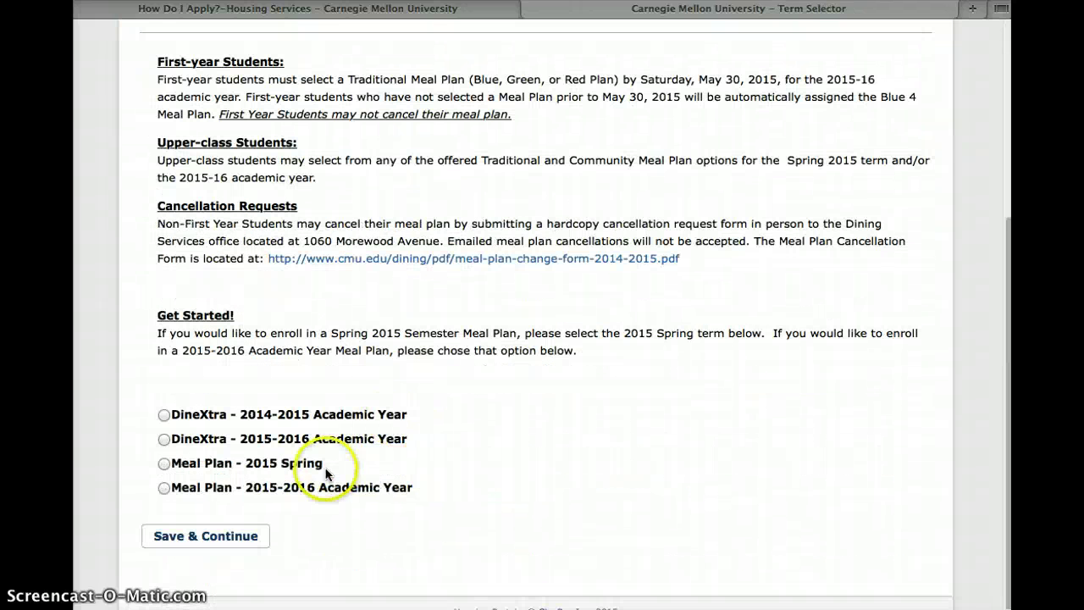
pyautogui.click(306, 490)
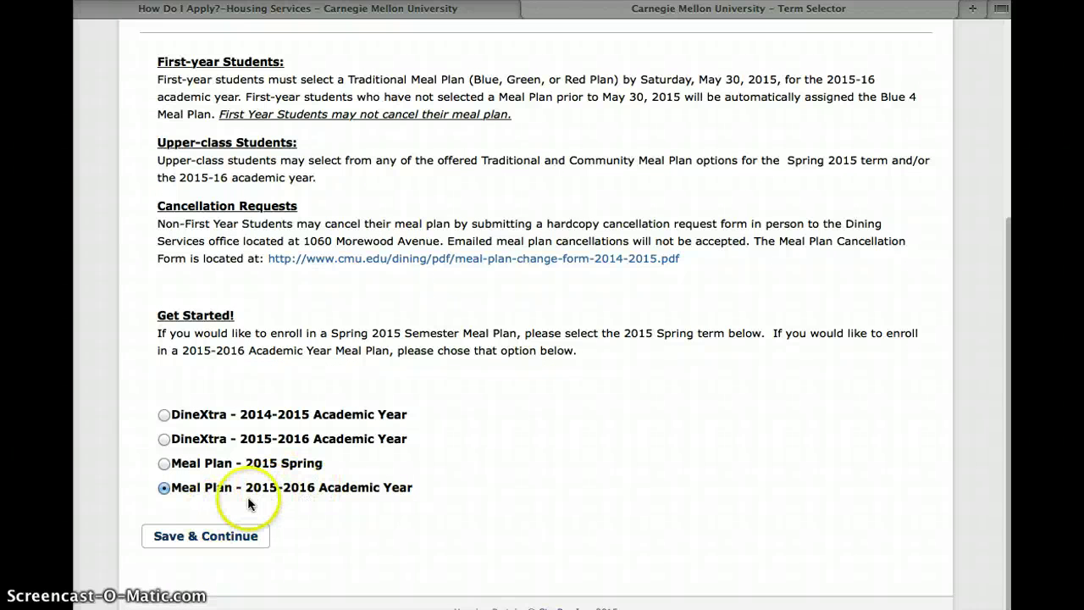
pyautogui.click(278, 495)
pyautogui.click(218, 543)
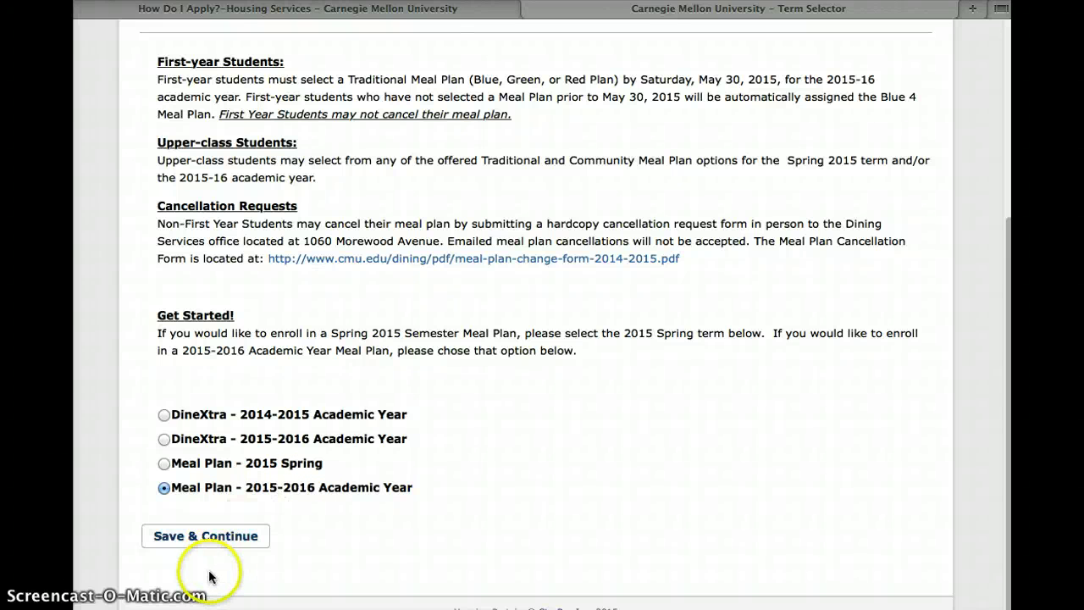